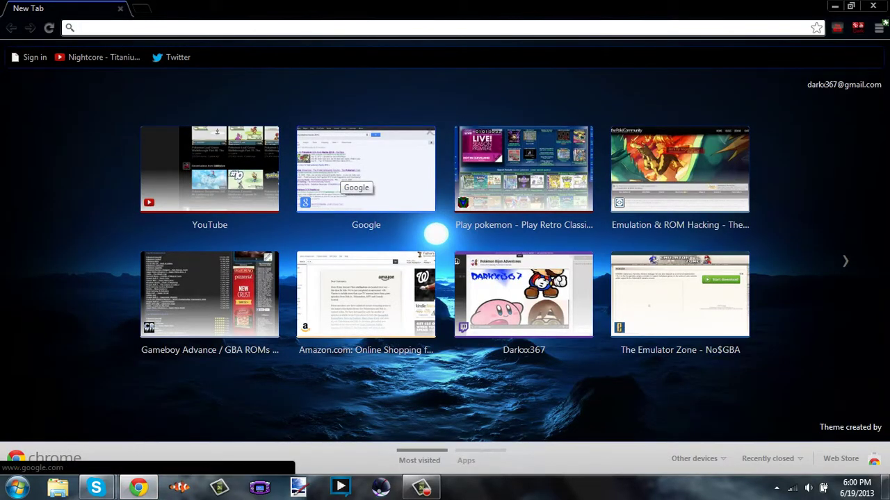
Open Google and go to its image search page.
{"action": "left_click", "coordinate": [351, 179]}
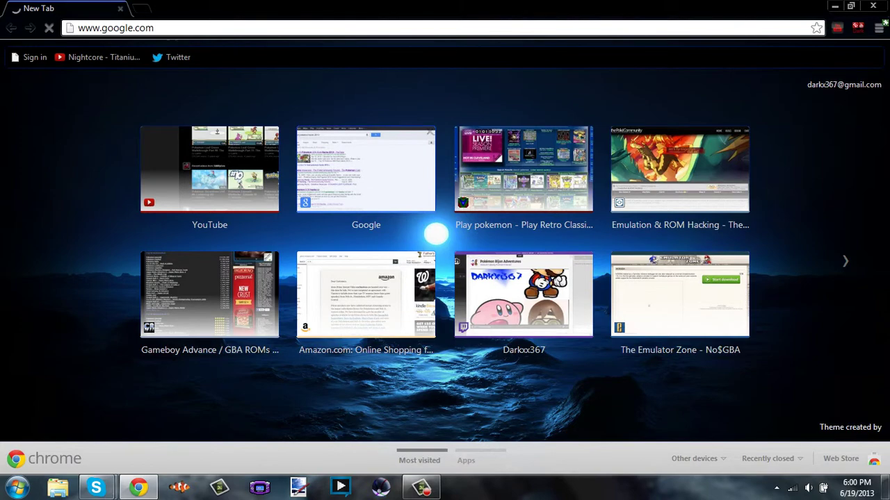
{"action": "left_click", "coordinate": [101, 49]}
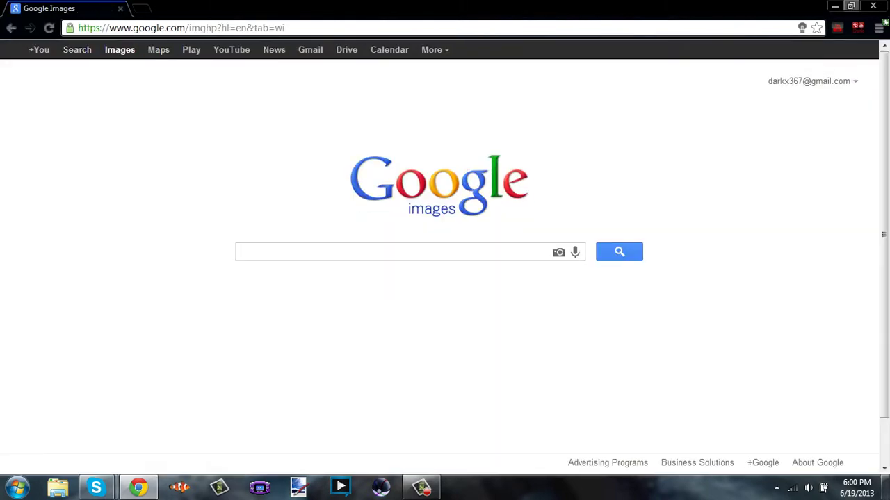
{"action": "left_click", "coordinate": [835, 6]}
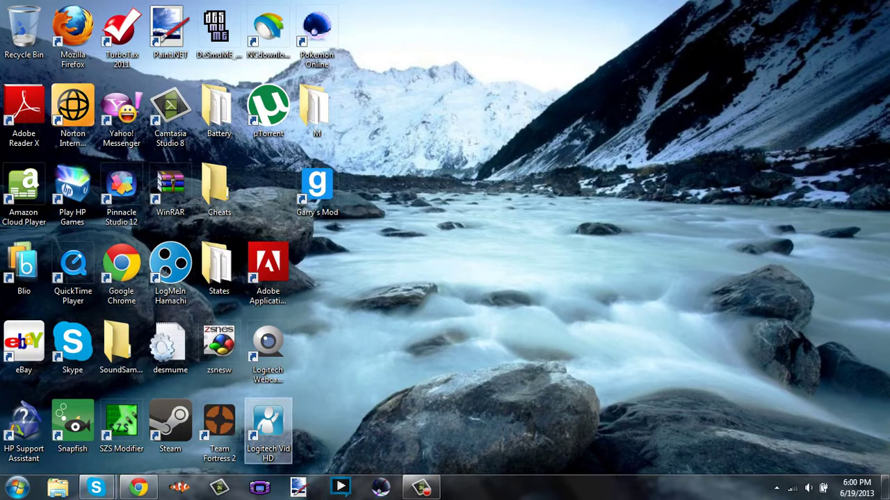
{"action": "left_click", "coordinate": [138, 488]}
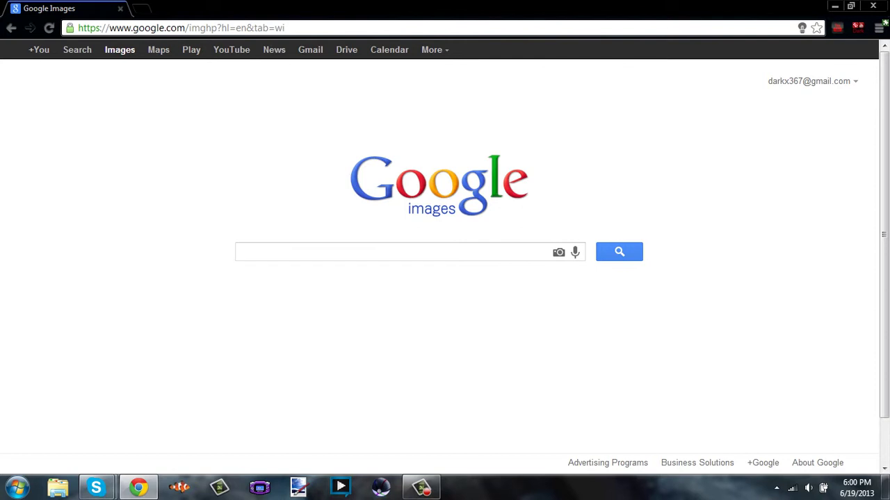
Search Google Images for "Rayquaza wallpaper hd".
{"action": "type", "text": "R"}
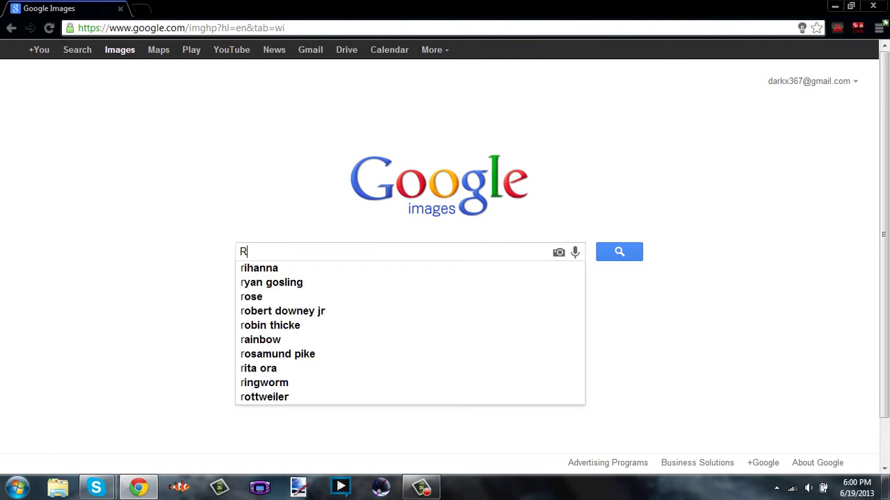
{"action": "type", "text": "ayquaz"}
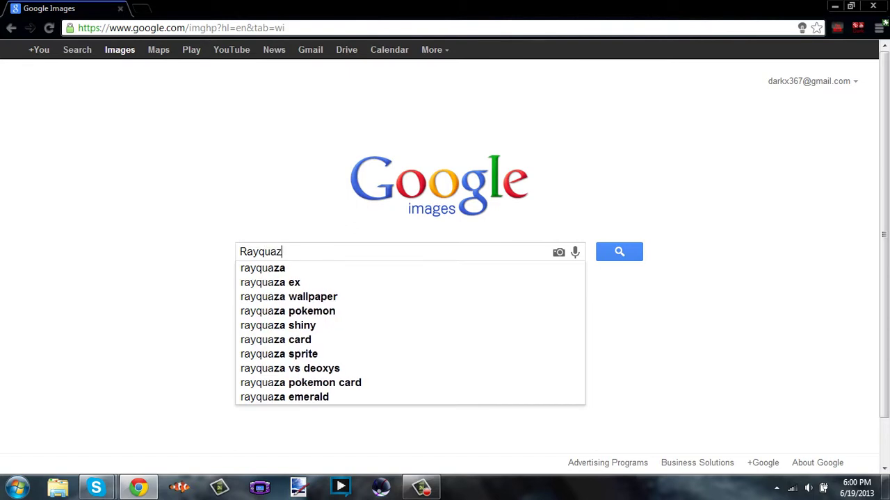
{"action": "type", "text": "a wapp"}
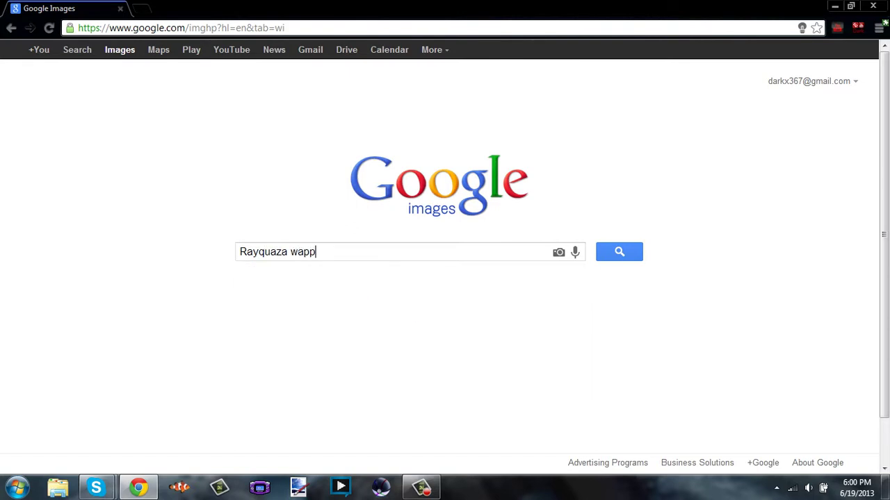
{"action": "key", "text": "BackSpace"}
{"action": "key", "text": "BackSpace"}
{"action": "key", "text": "BackSpace"}
{"action": "type", "text": "allpaper h"}
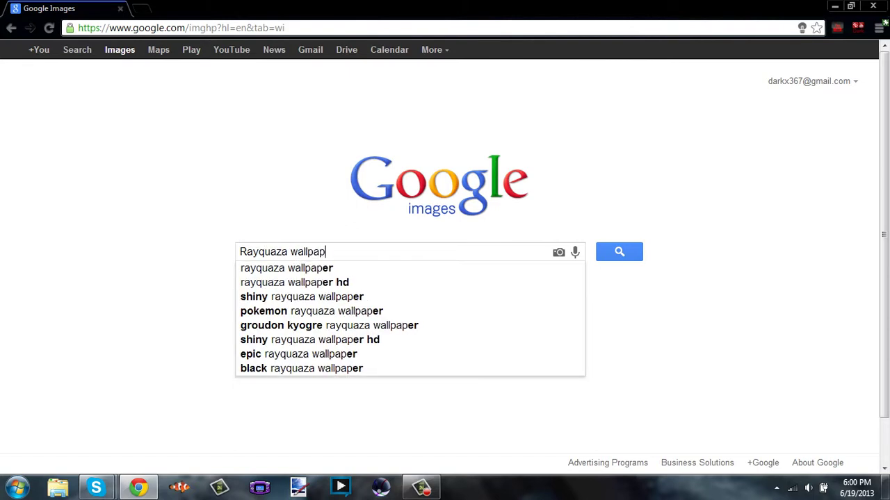
{"action": "type", "text": "d"}
{"action": "key", "text": "Return"}
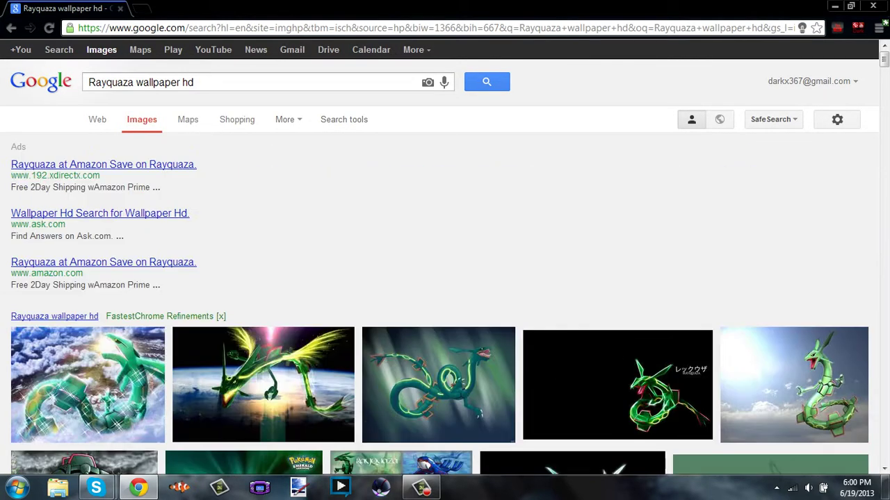
Replace the image search with the suggested query "shiny rayquaza wallpaper".
{"action": "triple_click", "coordinate": [140, 82]}
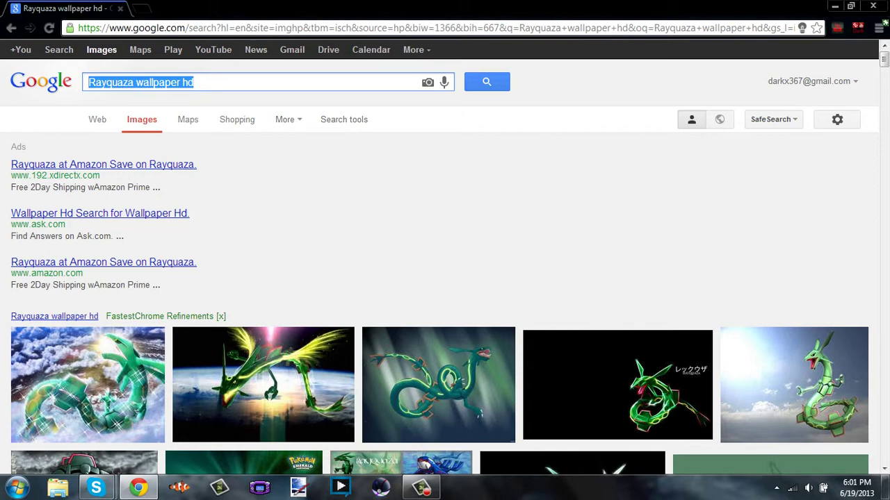
{"action": "key", "text": "BackSpace"}
{"action": "type", "text": "Shiny "}
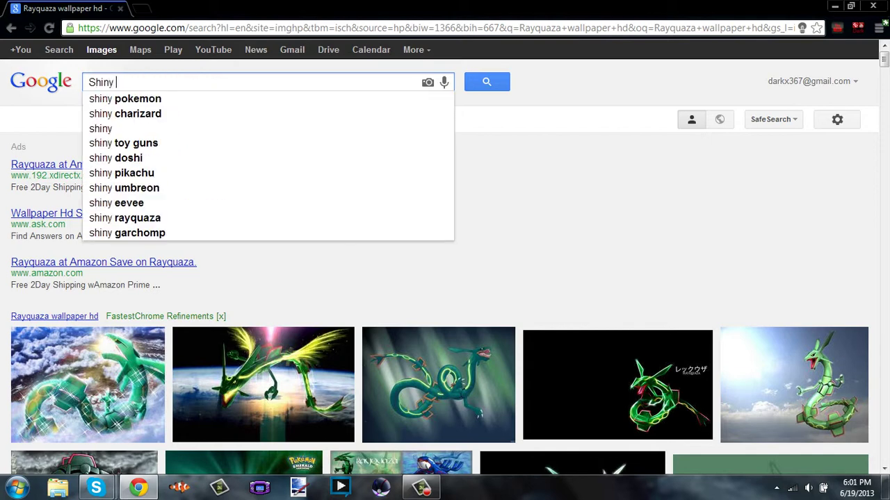
{"action": "type", "text": "Rat"}
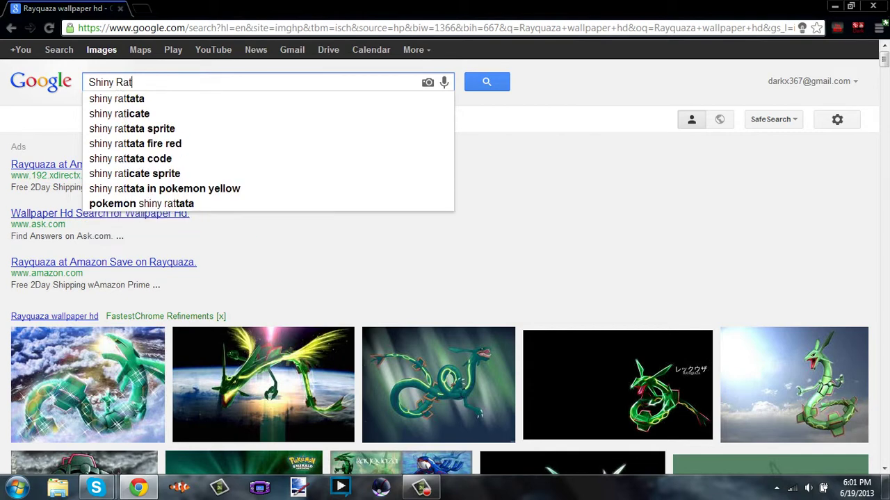
{"action": "key", "text": "BackSpace"}
{"action": "type", "text": "y"}
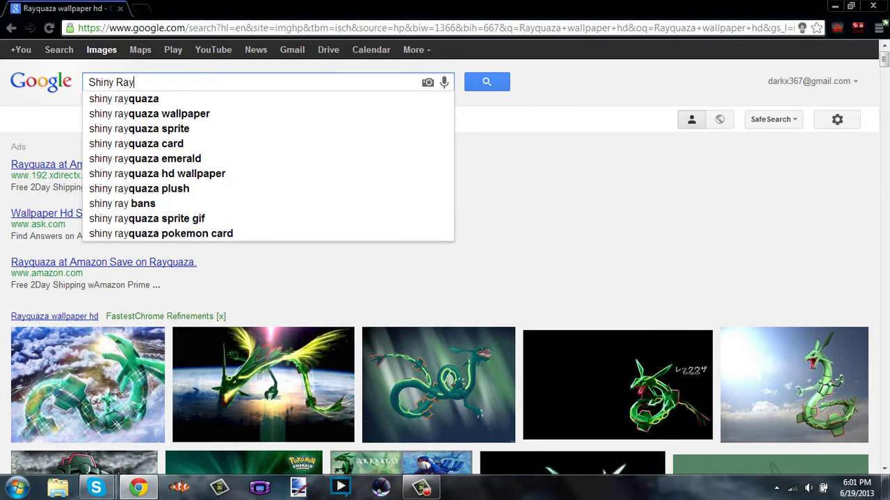
{"action": "key", "text": "Down"}
{"action": "key", "text": "Down"}
{"action": "key", "text": "Return"}
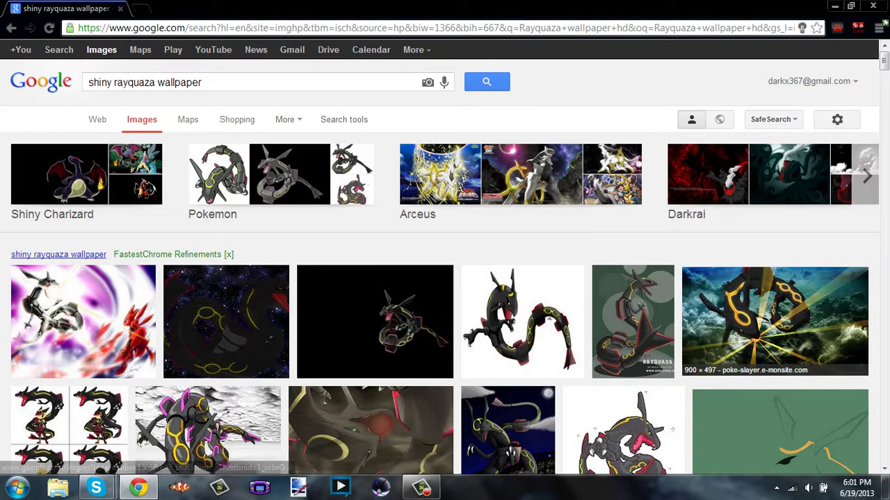
Copy the black Rayquaza image with yellow light beams from the results and paste it onto the blank canvas in Paint.NET.
{"action": "right_click", "coordinate": [745, 337]}
{"action": "left_click", "coordinate": [772, 273]}
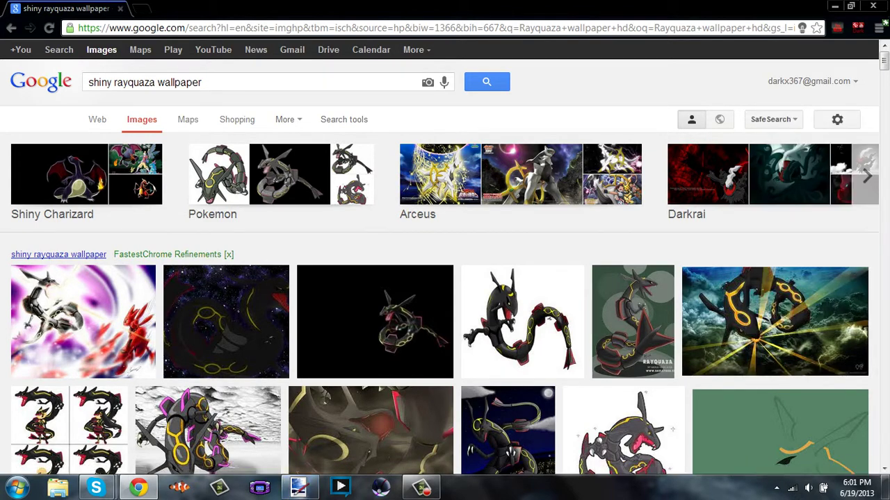
{"action": "left_click", "coordinate": [298, 486]}
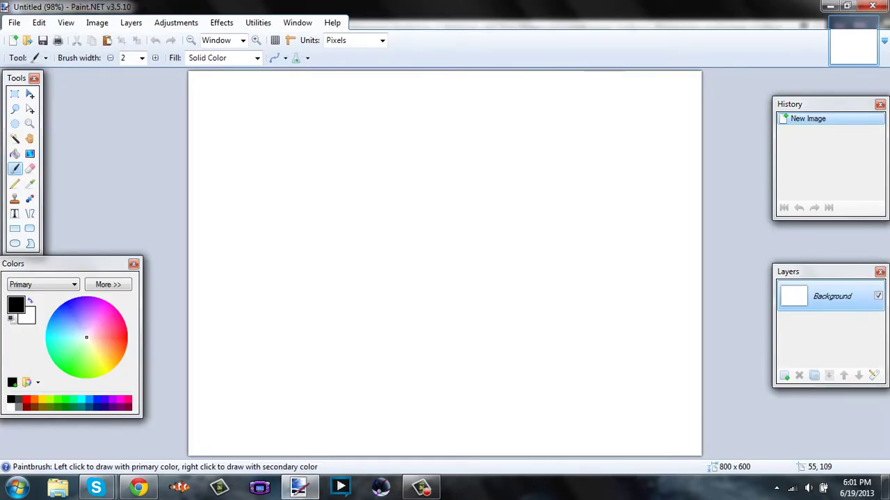
{"action": "key", "text": "ctrl+v"}
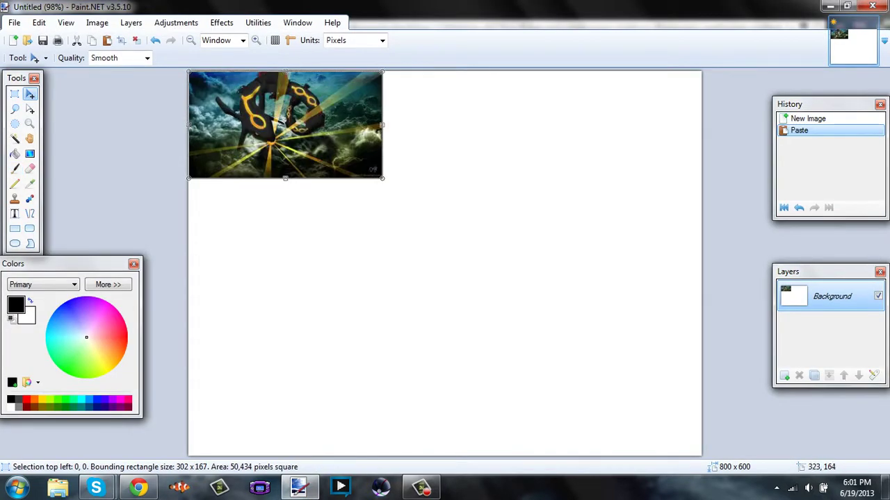
{"action": "left_click_drag", "start_coordinate": [395, 188], "coordinate": [553, 325]}
{"action": "key", "text": "ctrl+z"}
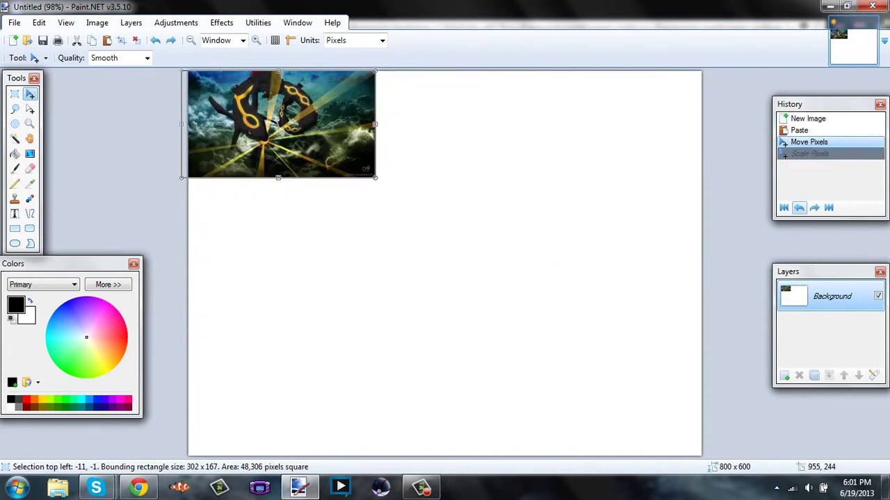
{"action": "key", "text": "ctrl+z"}
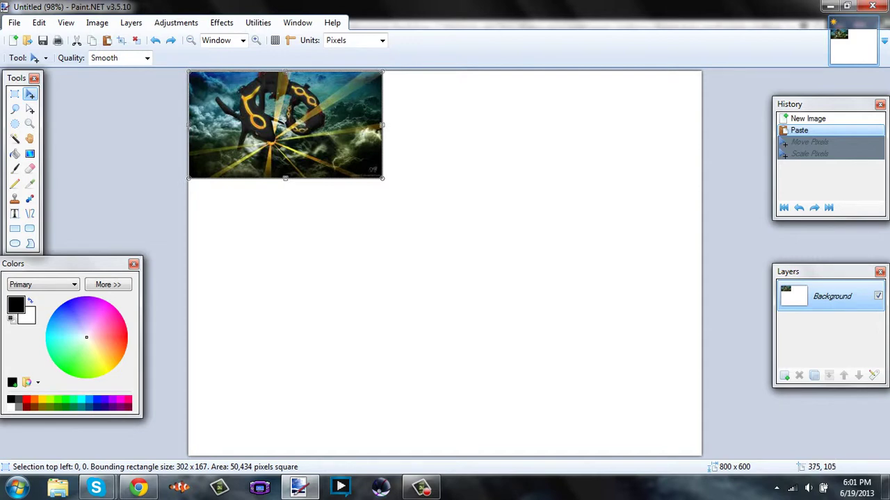
Stretch the pasted Rayquaza image to cover the whole 800 x 600 canvas and deselect it.
{"action": "left_click_drag", "start_coordinate": [381, 179], "coordinate": [701, 459]}
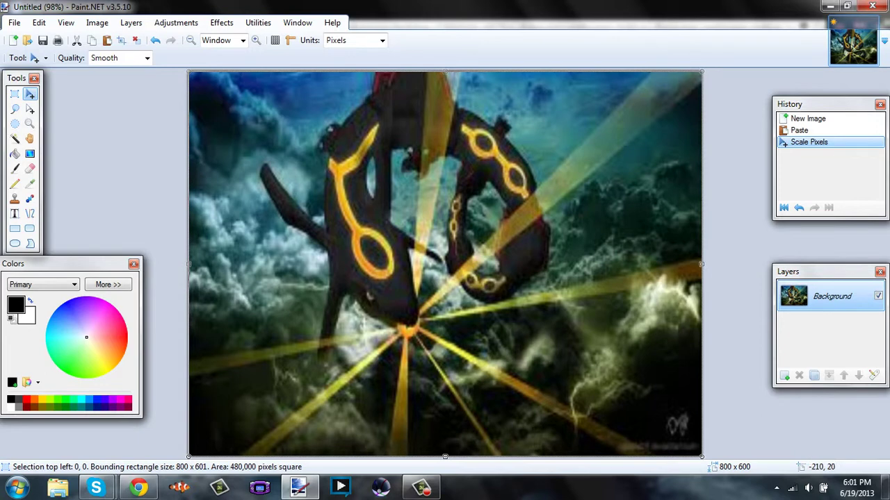
{"action": "left_click", "coordinate": [14, 94]}
{"action": "key", "text": "ctrl+d"}
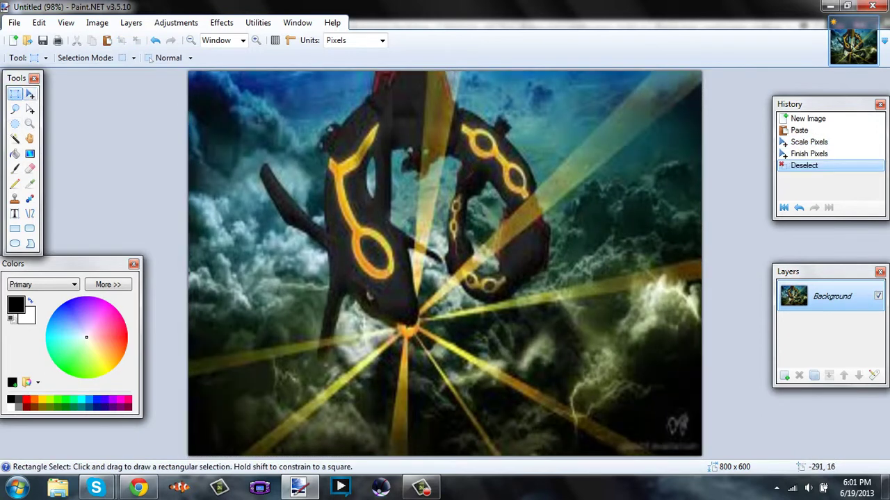
Set the primary color to white, select a large rectangle at the image's upper-left corner and flood-fill most of it.
{"action": "left_click", "coordinate": [11, 407]}
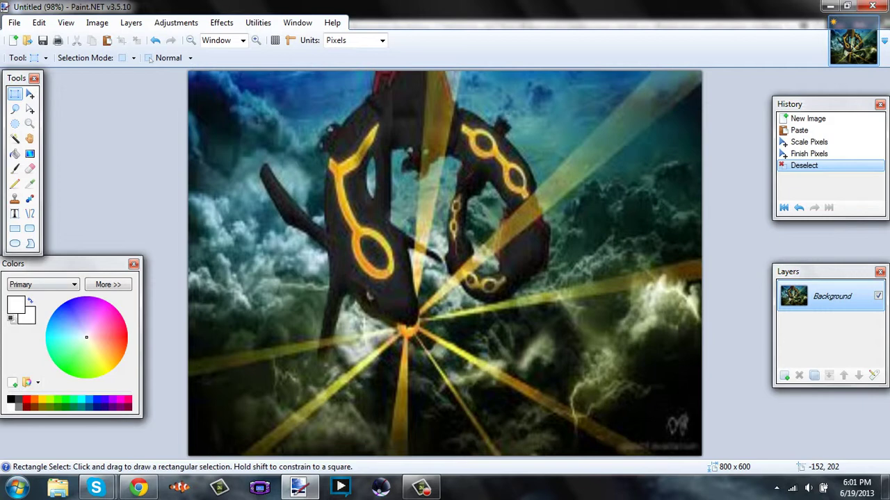
{"action": "left_click_drag", "start_coordinate": [188, 74], "coordinate": [412, 237]}
{"action": "left_click", "coordinate": [14, 154]}
{"action": "left_click", "coordinate": [243, 151]}
{"action": "left_click", "coordinate": [268, 160]}
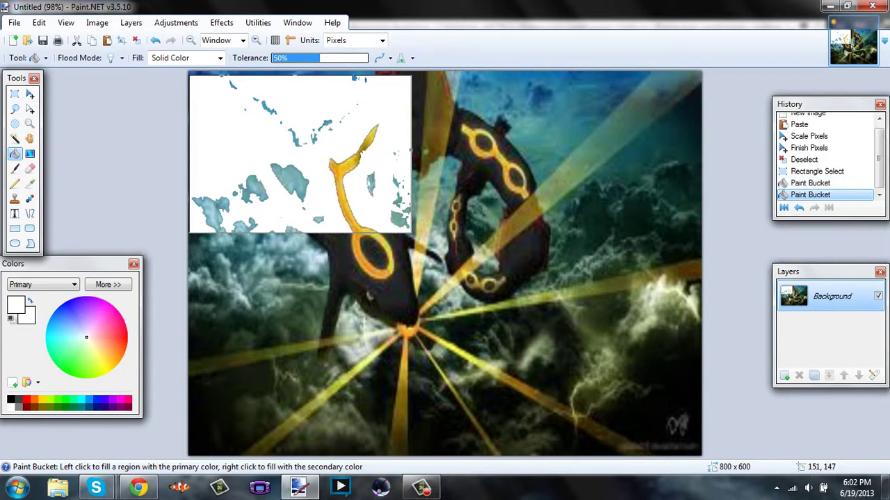
Fill the leftover blue patches inside the selected rectangle with white using the Paint Bucket.
{"action": "left_click", "coordinate": [281, 170]}
{"action": "left_click", "coordinate": [243, 193]}
{"action": "left_click", "coordinate": [212, 203]}
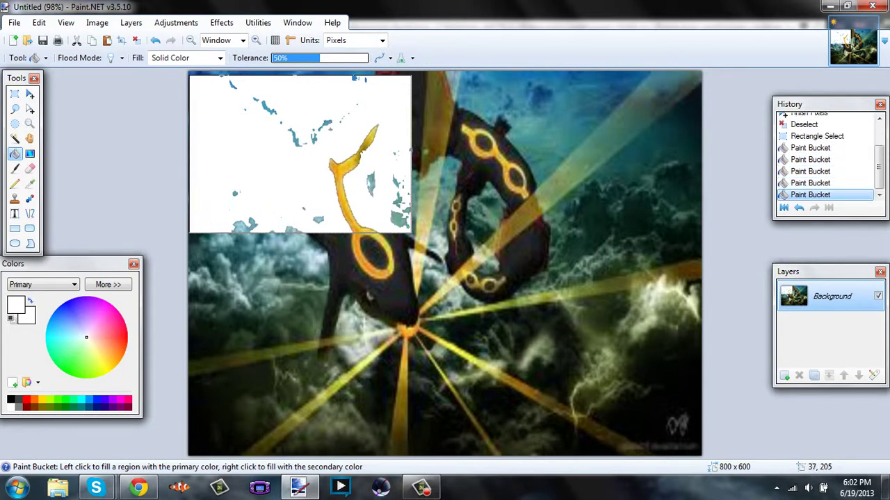
{"action": "left_click", "coordinate": [240, 189]}
{"action": "left_click", "coordinate": [235, 192]}
{"action": "left_click", "coordinate": [232, 192]}
{"action": "left_click", "coordinate": [242, 191]}
{"action": "left_click", "coordinate": [241, 191]}
{"action": "left_click", "coordinate": [294, 138]}
{"action": "left_click", "coordinate": [270, 108]}
{"action": "left_click", "coordinate": [233, 85]}
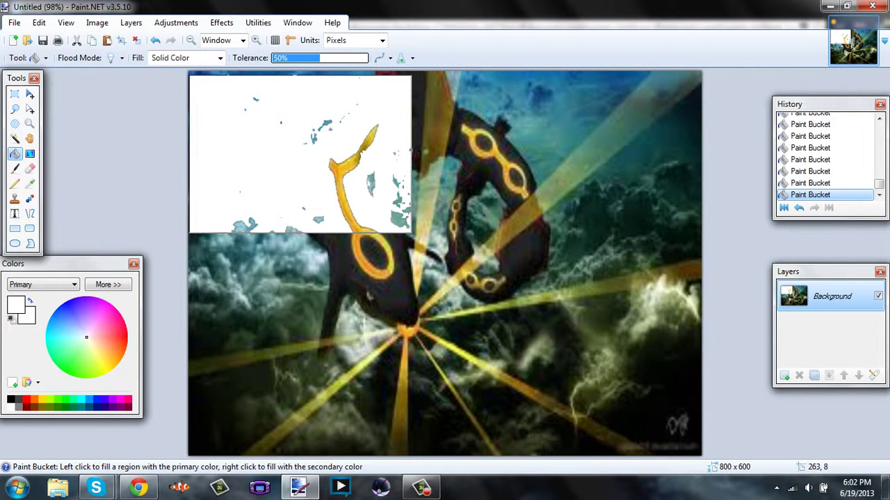
{"action": "left_click", "coordinate": [256, 99]}
{"action": "left_click", "coordinate": [324, 124]}
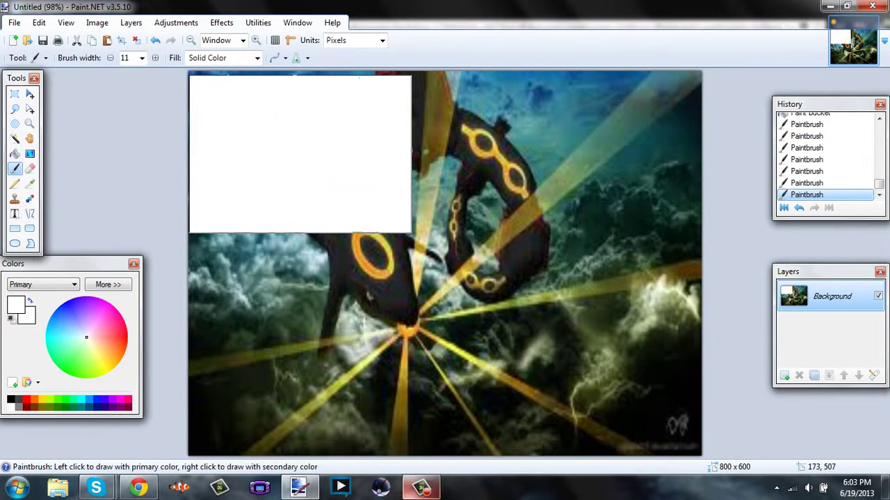
{"action": "left_click", "coordinate": [421, 489]}
{"action": "left_click", "coordinate": [421, 489]}
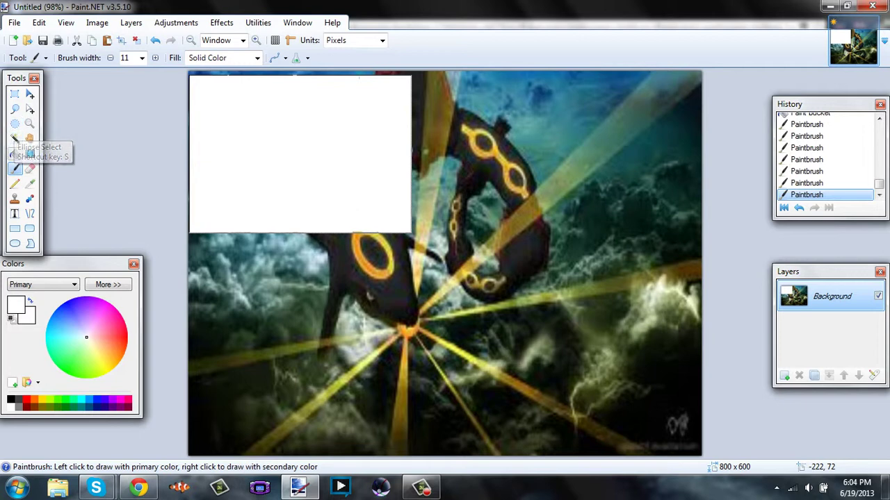
Deselect the white box and select a banner rectangle of about 444 x 72 pixels beside it along the image's upper edge.
{"action": "left_click", "coordinate": [14, 93]}
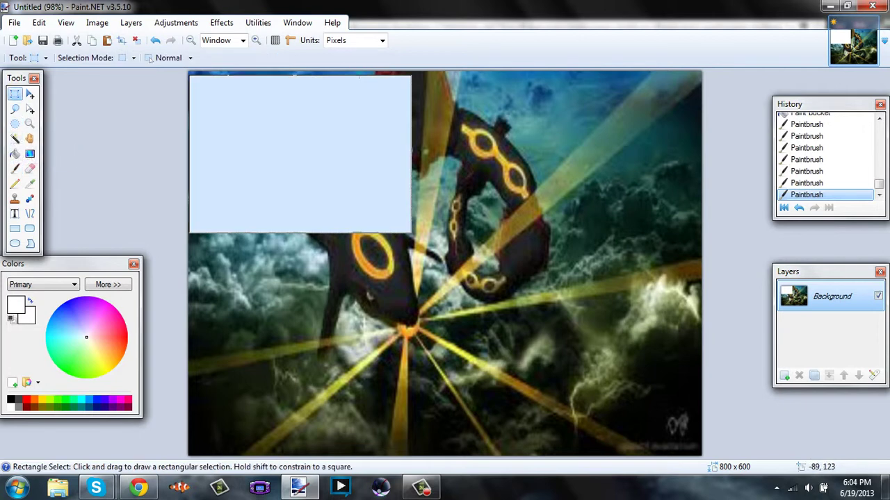
{"action": "left_click", "coordinate": [354, 137]}
{"action": "left_click_drag", "start_coordinate": [416, 73], "coordinate": [700, 120]}
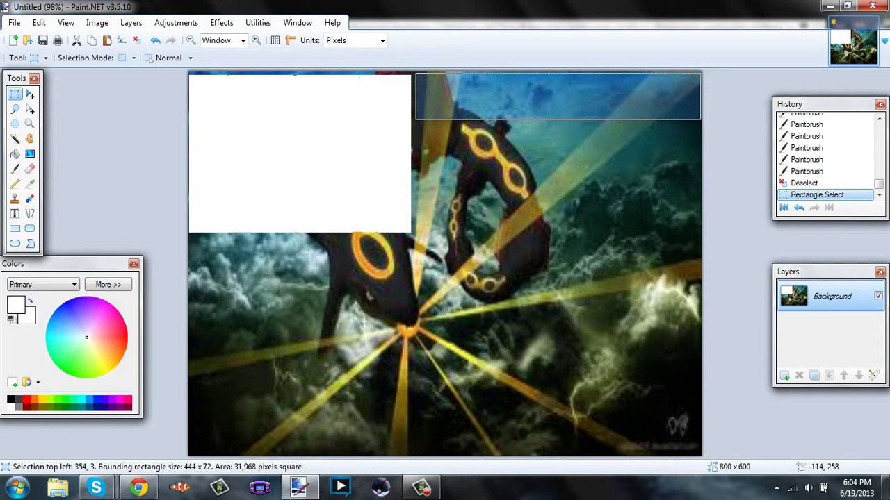
Start a text entry in the banner selection and try several palette colors, ending with dark blue as the primary color.
{"action": "left_click", "coordinate": [14, 213]}
{"action": "left_click", "coordinate": [449, 122]}
{"action": "left_click", "coordinate": [58, 399]}
{"action": "left_click", "coordinate": [27, 399]}
{"action": "left_click", "coordinate": [82, 407]}
{"action": "left_click", "coordinate": [81, 399]}
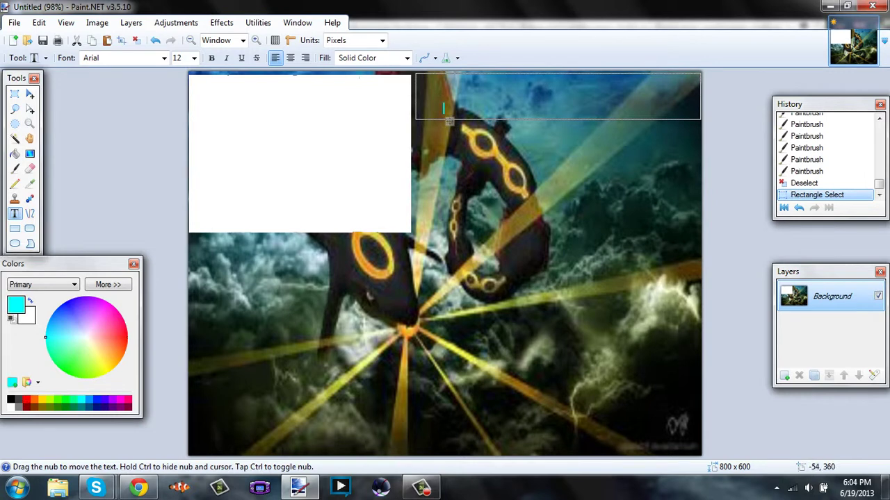
{"action": "left_click", "coordinate": [58, 399]}
{"action": "left_click", "coordinate": [81, 399]}
{"action": "left_click", "coordinate": [73, 399]}
{"action": "left_click", "coordinate": [96, 407]}
Shift the primary color's hue to 110 for a dark green, using the extended color settings, and collapse them again.
{"action": "left_click", "coordinate": [108, 285]}
{"action": "left_click", "coordinate": [108, 284]}
{"action": "left_click", "coordinate": [108, 285]}
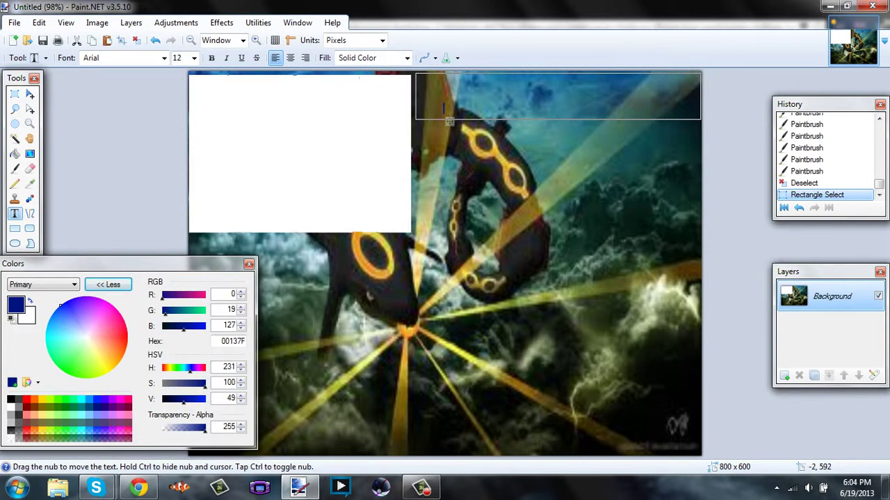
{"action": "mouse_move", "coordinate": [190, 368]}
{"action": "left_mouse_down"}
{"action": "mouse_move", "coordinate": [162, 367]}
{"action": "mouse_move", "coordinate": [176, 368]}
{"action": "left_mouse_up"}
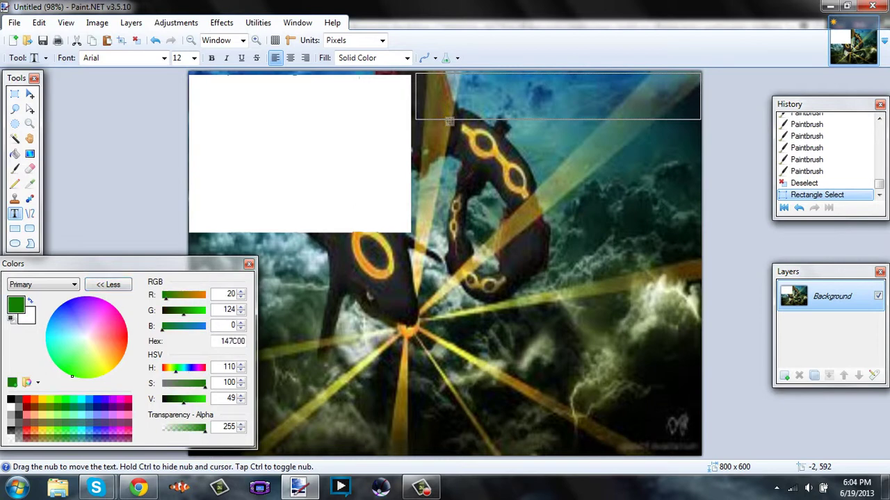
{"action": "left_click", "coordinate": [44, 284]}
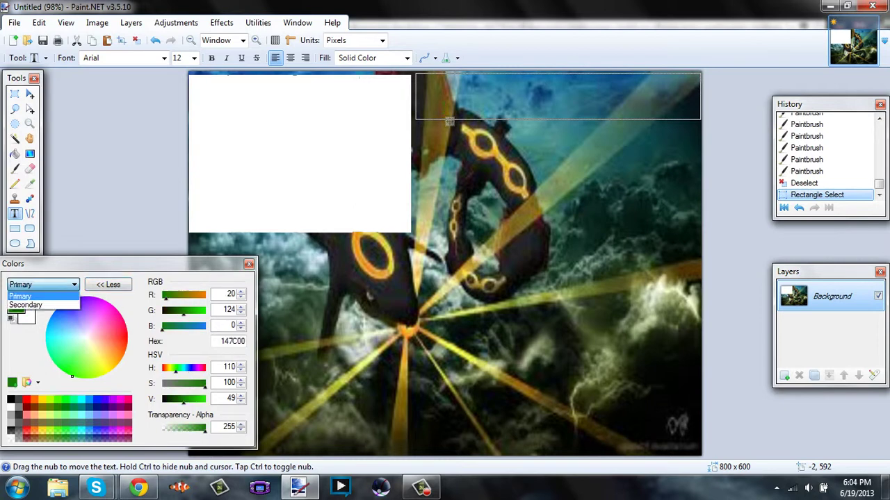
{"action": "left_click", "coordinate": [43, 296]}
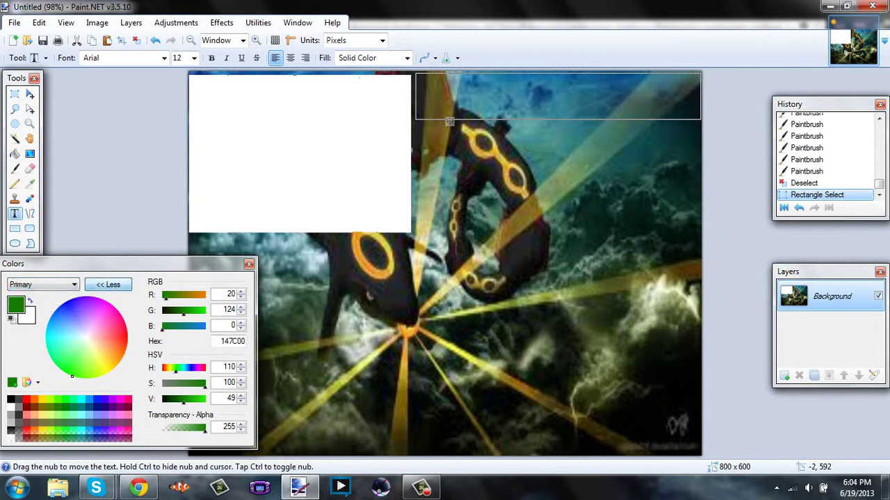
{"action": "left_click", "coordinate": [108, 285]}
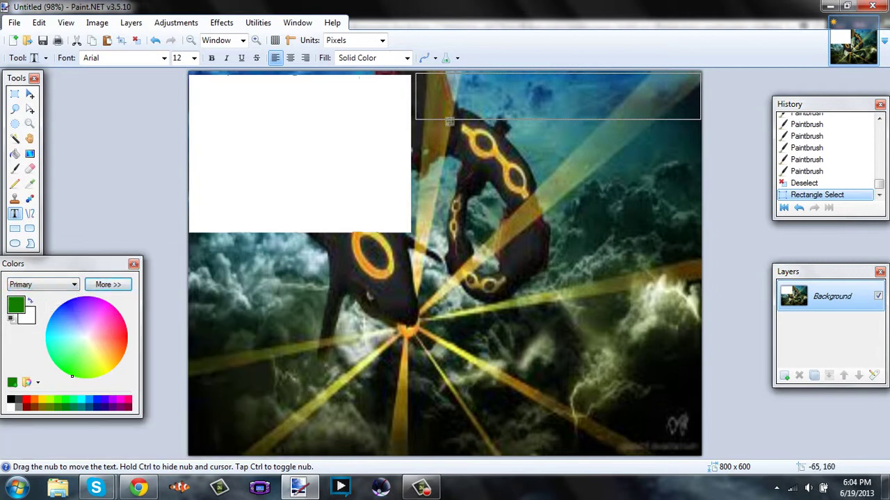
Set the text font to PRETEXT at size 28.
{"action": "left_click", "coordinate": [164, 57]}
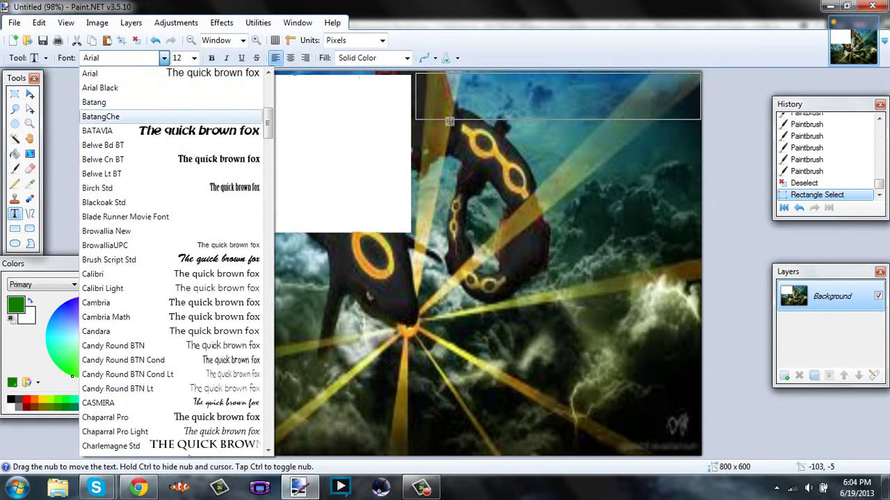
{"action": "left_click_drag", "start_coordinate": [267, 123], "coordinate": [267, 373]}
{"action": "left_click", "coordinate": [246, 336]}
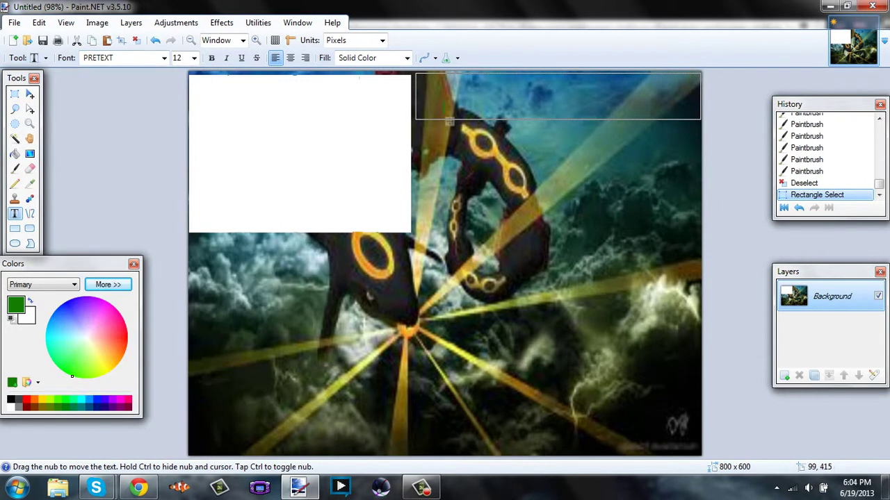
{"action": "left_click", "coordinate": [164, 58]}
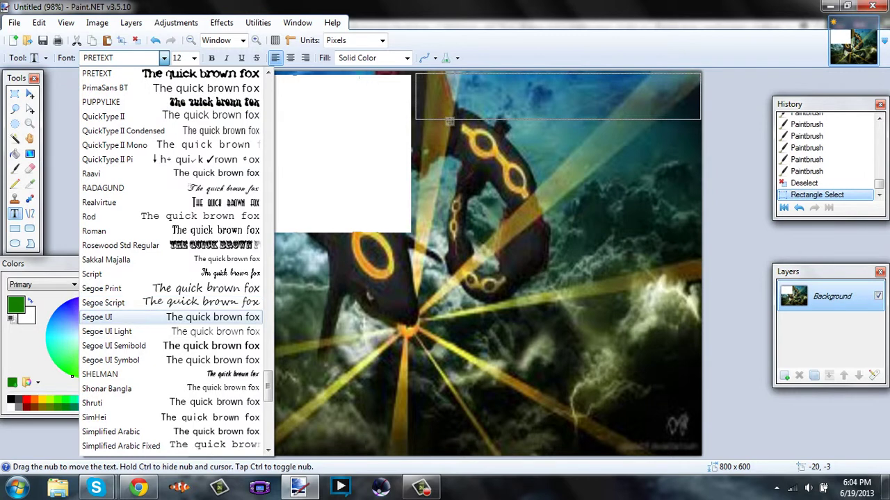
{"action": "left_click", "coordinate": [458, 86]}
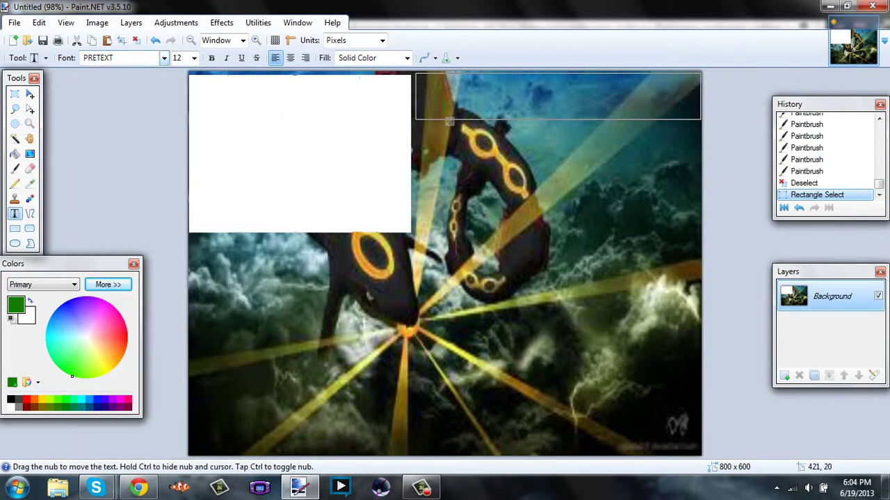
{"action": "left_click", "coordinate": [194, 57]}
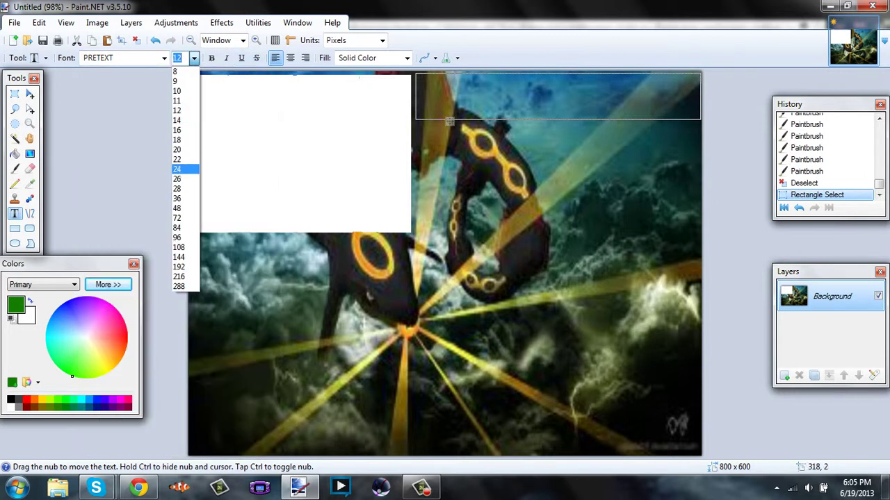
{"action": "key", "text": "Return"}
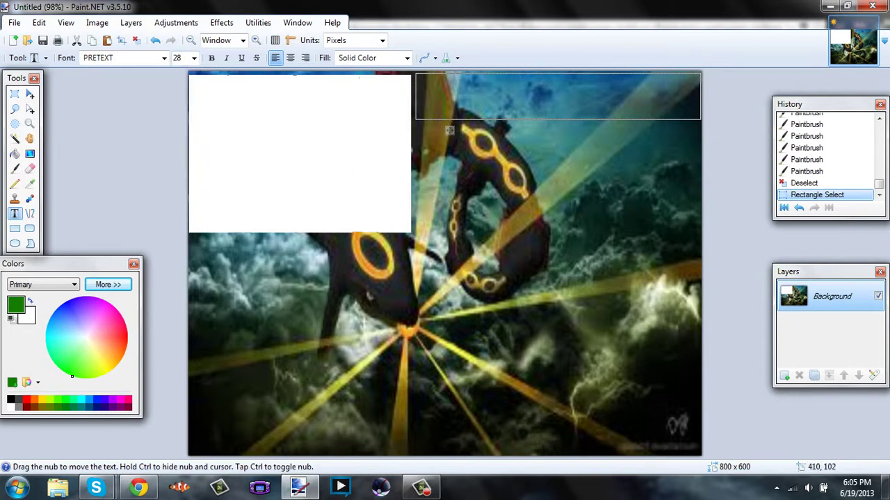
Enter the text "Pokemon Emerald" inside the selected banner rectangle.
{"action": "left_click", "coordinate": [429, 116]}
{"action": "type", "text": "Pok"}
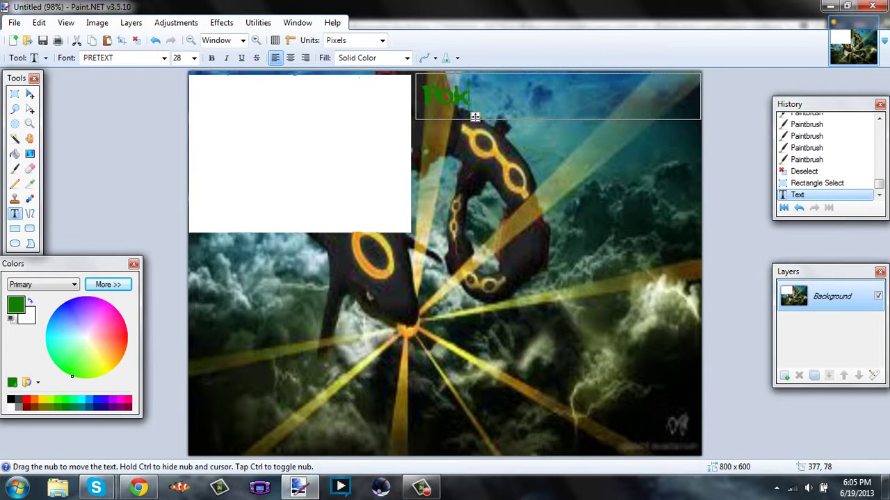
{"action": "type", "text": "emon Emerald"}
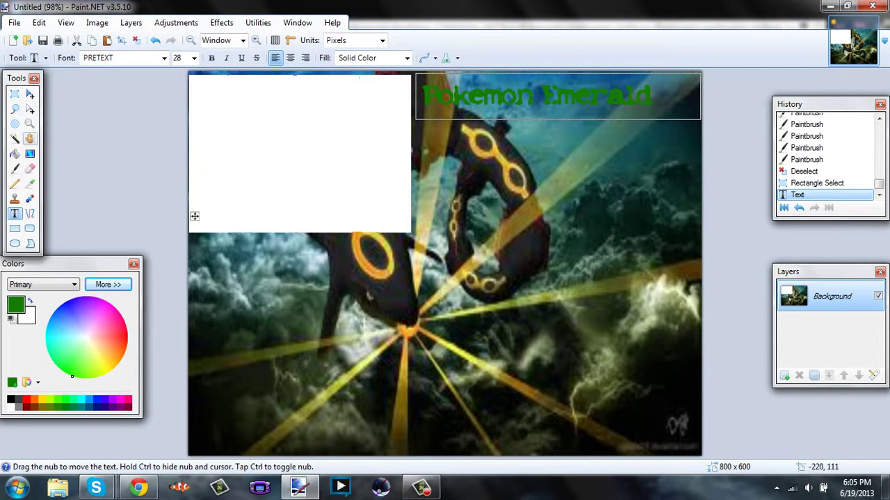
Switch to Rectangle Select, deselect the banner area and choose yellow as the primary color.
{"action": "left_click", "coordinate": [14, 199]}
{"action": "left_click", "coordinate": [15, 184]}
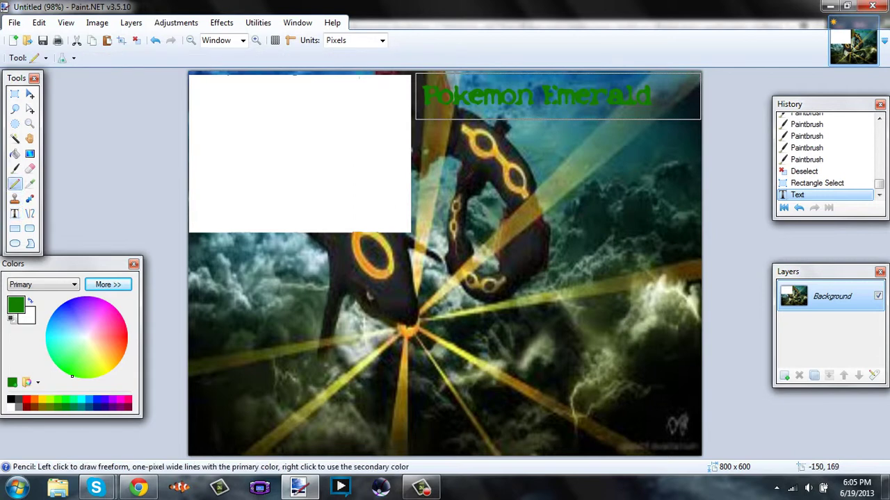
{"action": "left_click", "coordinate": [14, 93]}
{"action": "left_click", "coordinate": [96, 125]}
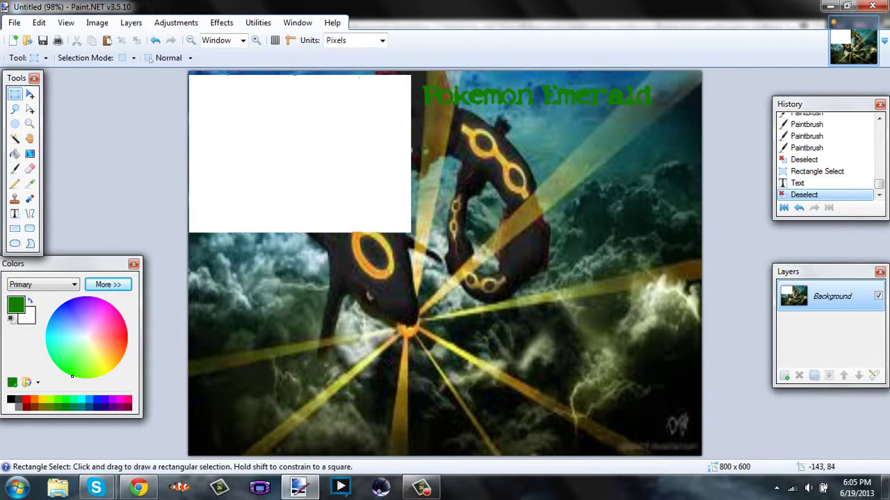
{"action": "left_click", "coordinate": [10, 399]}
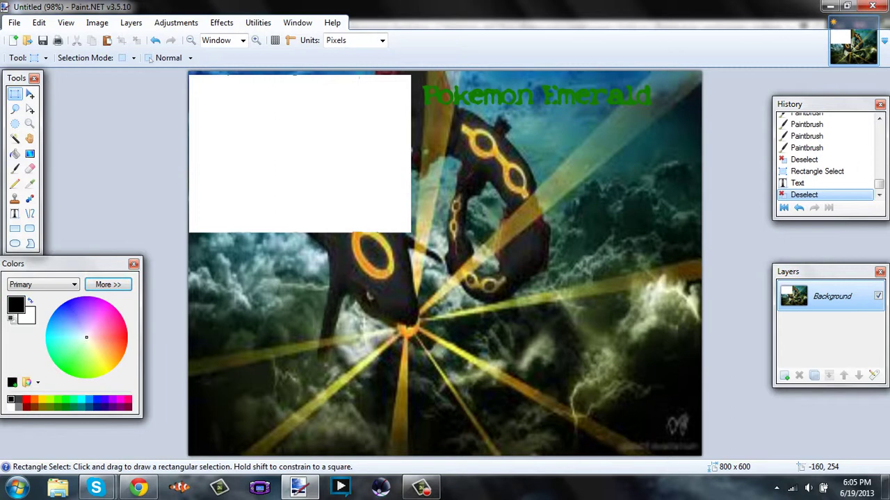
{"action": "left_click", "coordinate": [50, 400]}
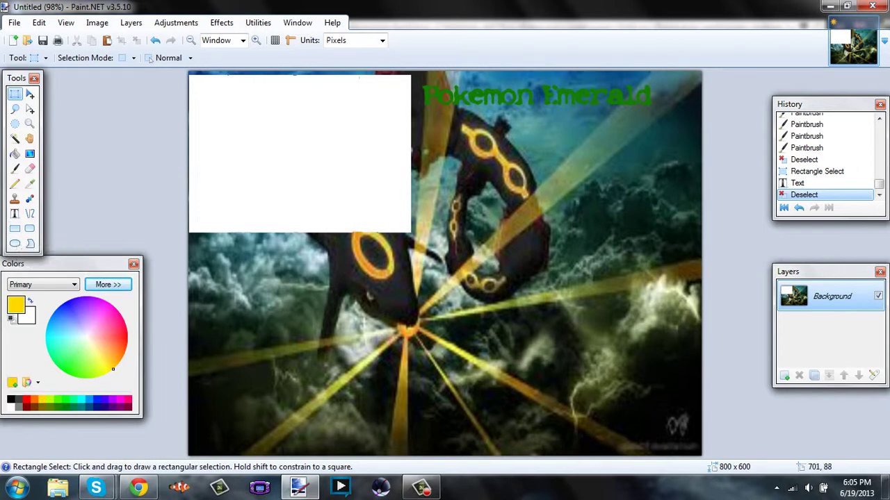
{"action": "left_click_drag", "start_coordinate": [646, 125], "coordinate": [704, 195]}
{"action": "left_click", "coordinate": [798, 207]}
{"action": "left_click_drag", "start_coordinate": [636, 123], "coordinate": [698, 193]}
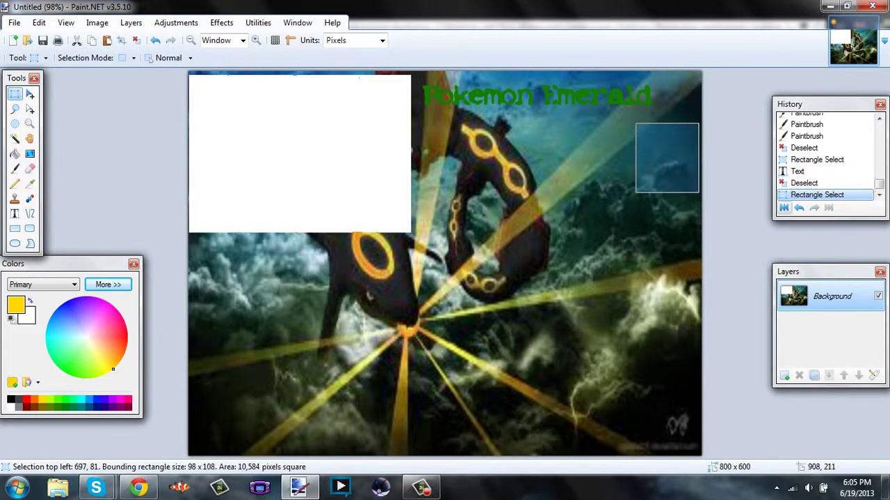
{"action": "key", "text": "ctrl+z"}
{"action": "left_click_drag", "start_coordinate": [628, 118], "coordinate": [698, 195]}
{"action": "key", "text": "ctrl+z"}
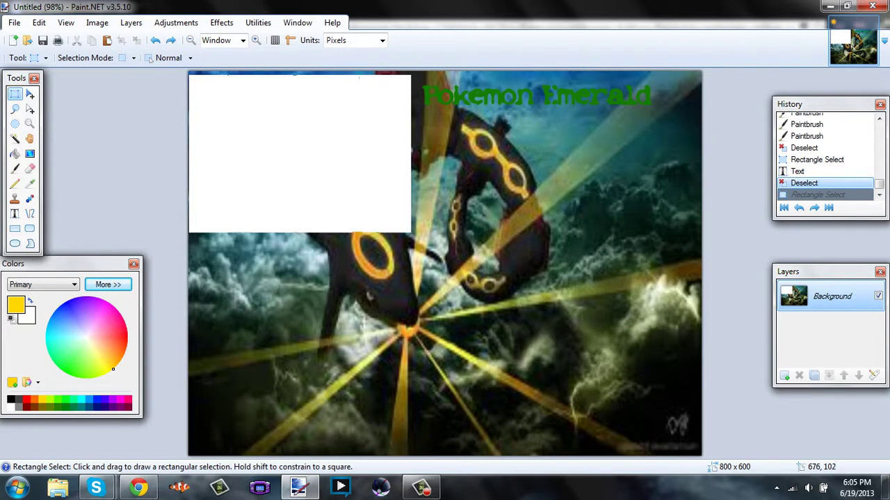
Select a box of about 142 x 127 pixels at the image's right edge below the banner and fill it with yellow.
{"action": "left_click_drag", "start_coordinate": [611, 116], "coordinate": [703, 197]}
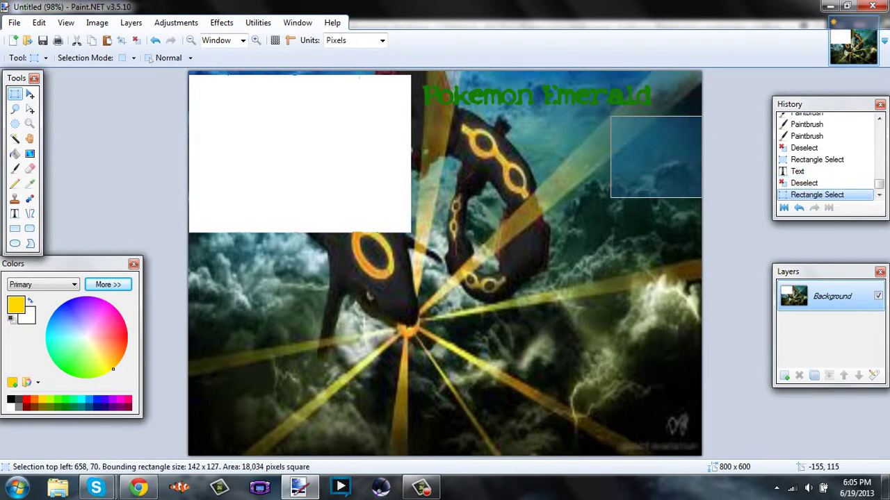
{"action": "left_click", "coordinate": [15, 154]}
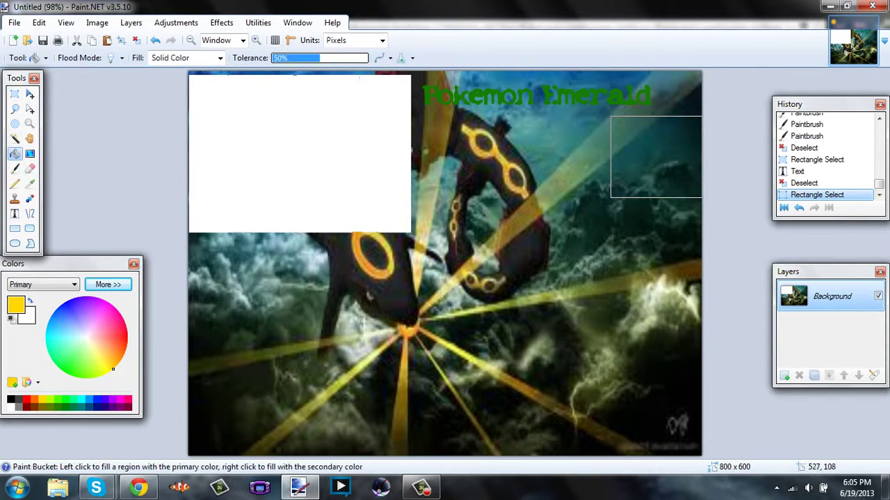
{"action": "left_click", "coordinate": [668, 156]}
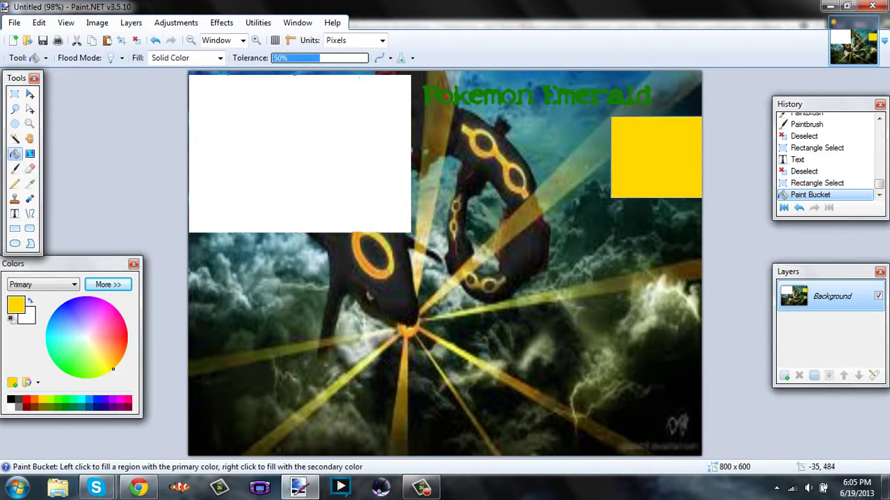
Switch to Chrome and search Google Images for "pokeball".
{"action": "left_click", "coordinate": [138, 487]}
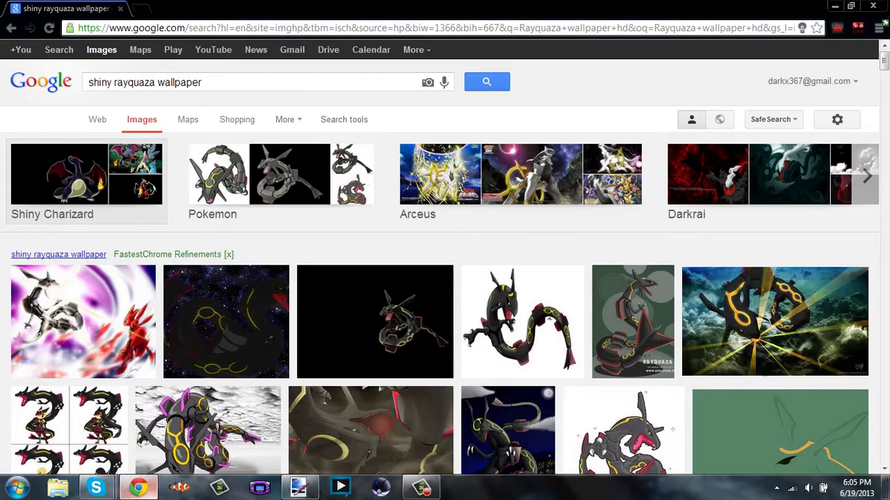
{"action": "left_click_drag", "start_coordinate": [203, 82], "coordinate": [88, 82]}
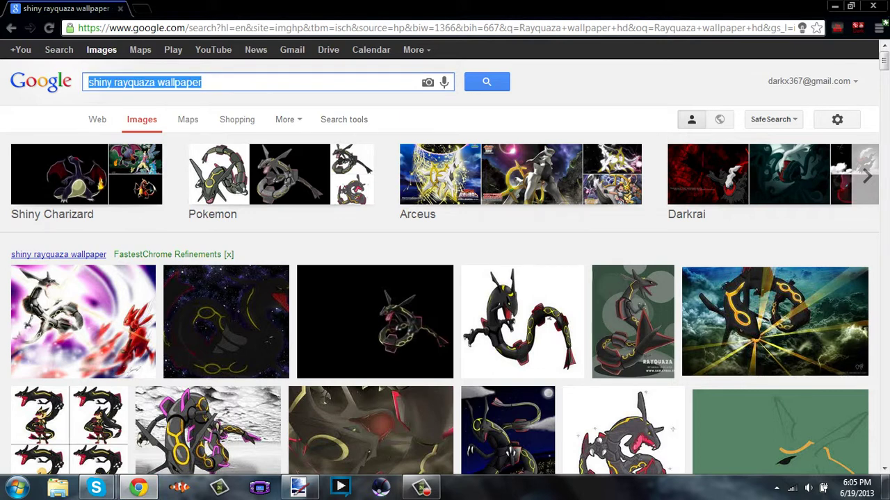
{"action": "type", "text": "pokem"}
{"action": "type", "text": "all"}
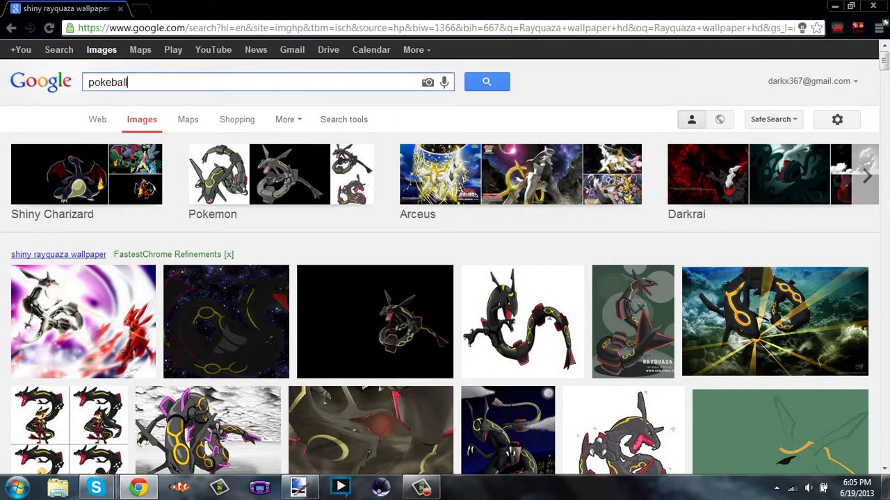
{"action": "key", "text": "Return"}
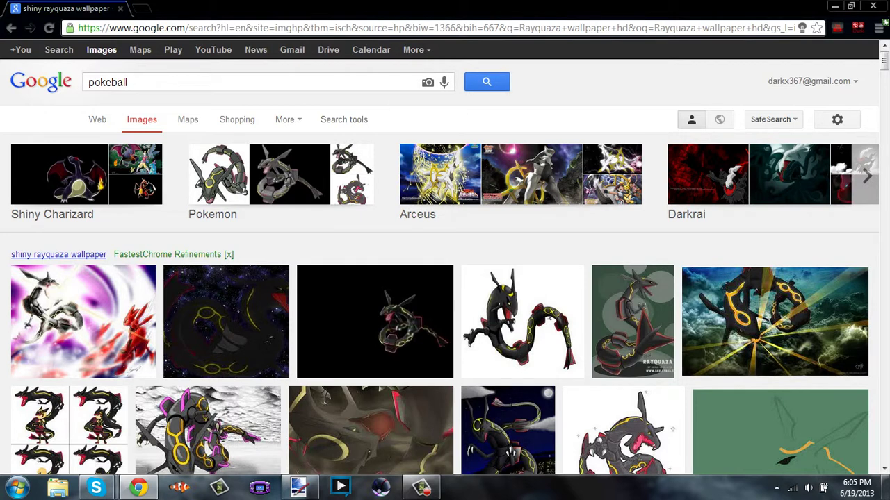
{"action": "left_click_drag", "start_coordinate": [128, 82], "coordinate": [87, 82]}
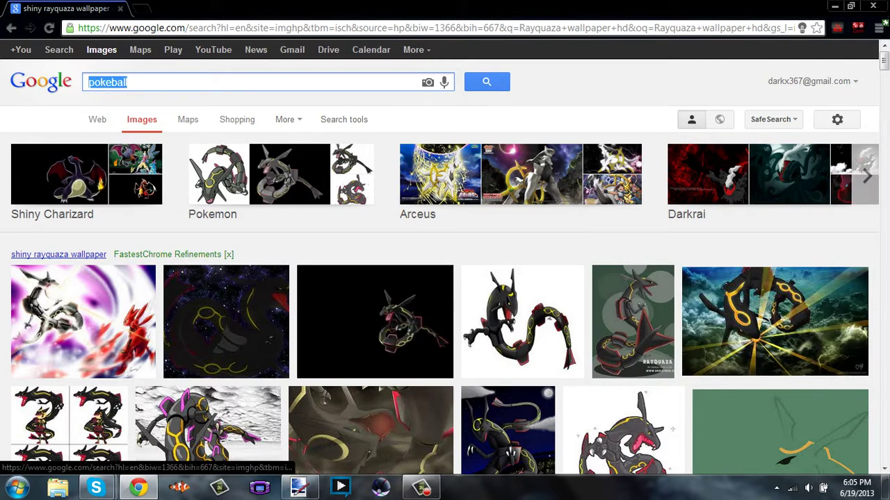
{"action": "key", "text": "Return"}
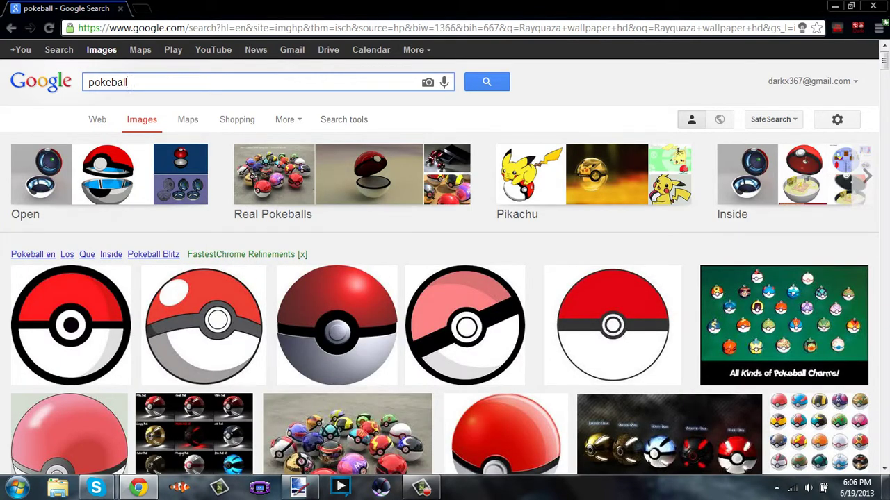
Refine the image search to "pokeball 3d" and look through the results for a suitable picture.
{"action": "type", "text": "3d"}
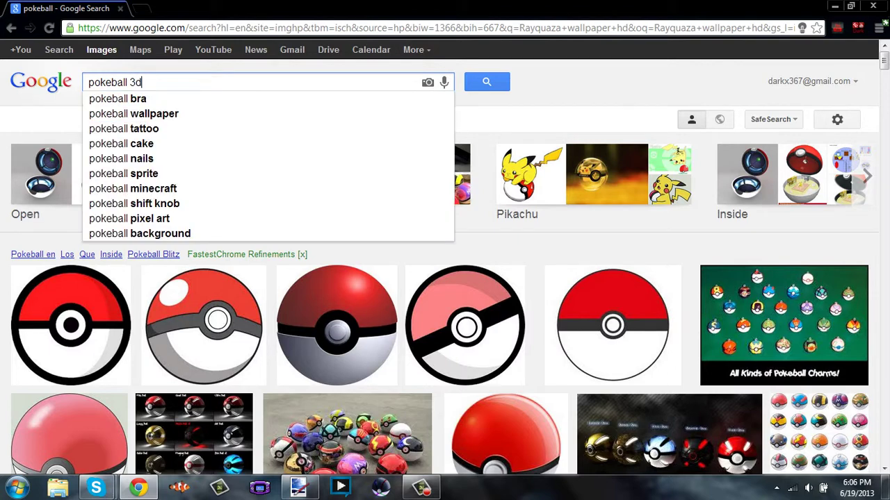
{"action": "key", "text": "Return"}
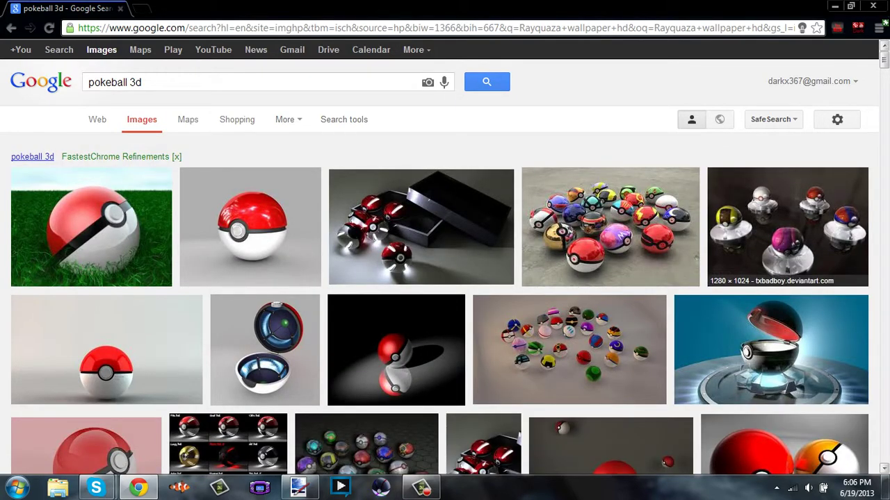
{"action": "scroll", "coordinate": [441, 259], "scroll_direction": "down", "scroll_amount": 8}
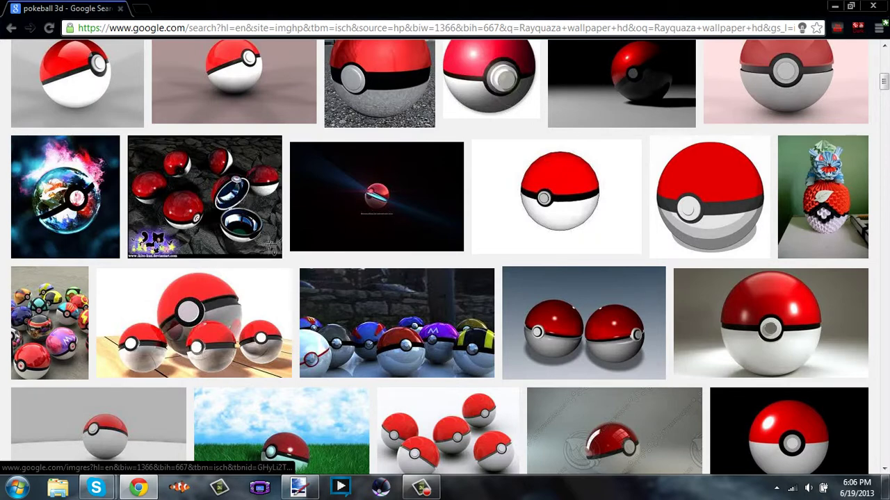
{"action": "scroll", "coordinate": [273, 244], "scroll_direction": "down", "scroll_amount": 10}
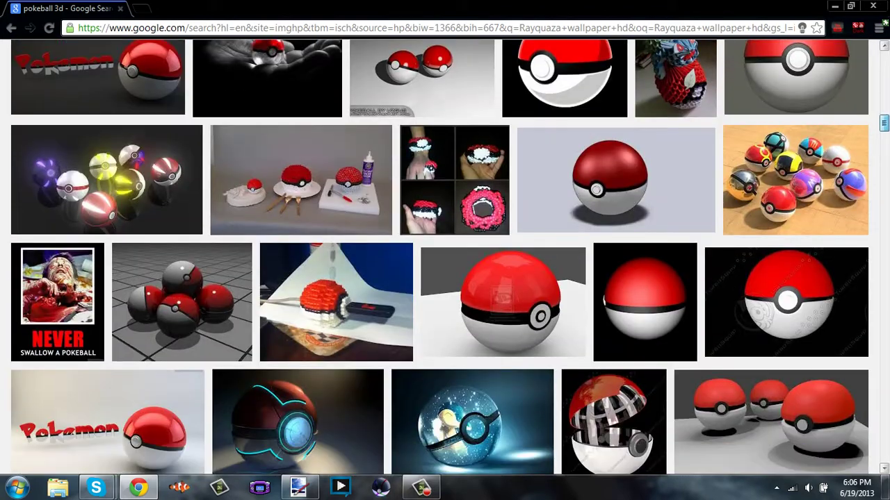
{"action": "scroll", "coordinate": [440, 259], "scroll_direction": "down", "scroll_amount": 3}
{"action": "scroll", "coordinate": [440, 258], "scroll_direction": "down", "scroll_amount": 9}
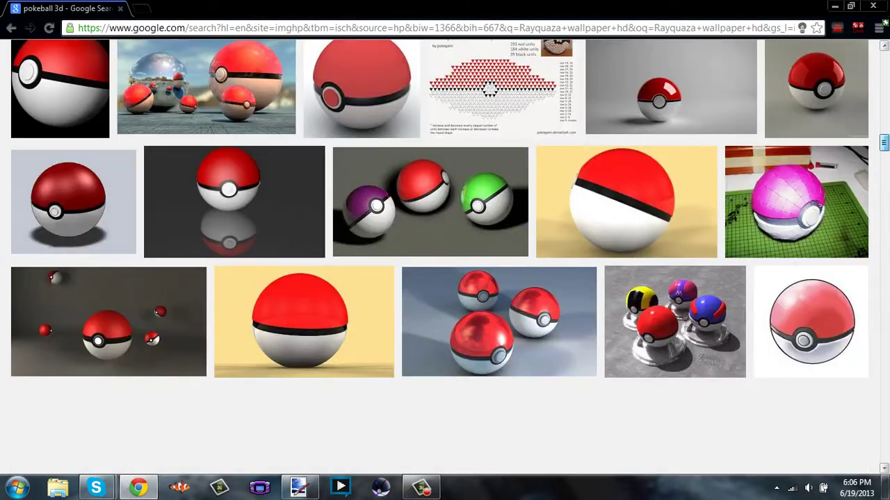
{"action": "scroll", "coordinate": [445, 259], "scroll_direction": "up", "scroll_amount": 3}
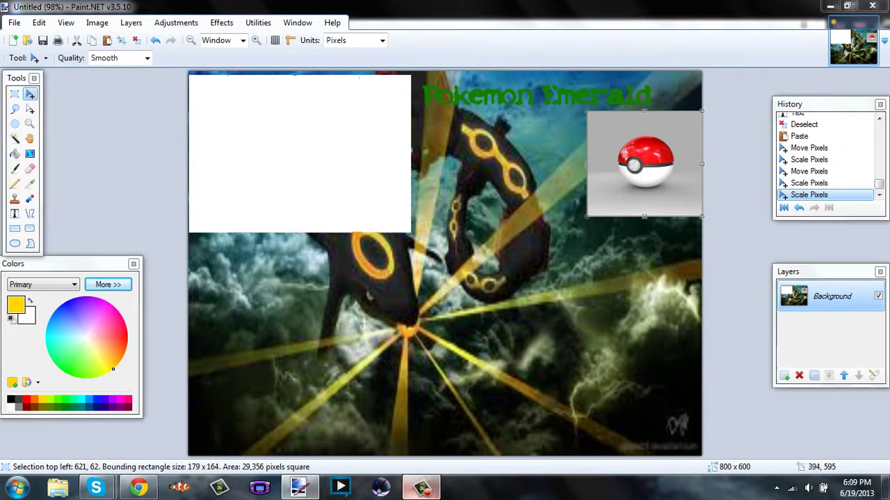
{"action": "left_click", "coordinate": [421, 488]}
{"action": "left_click", "coordinate": [422, 487]}
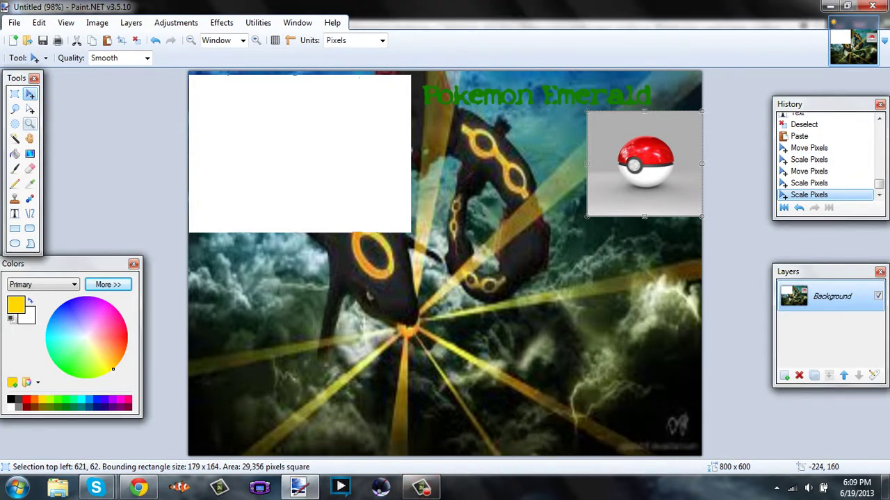
{"action": "left_click", "coordinate": [139, 488]}
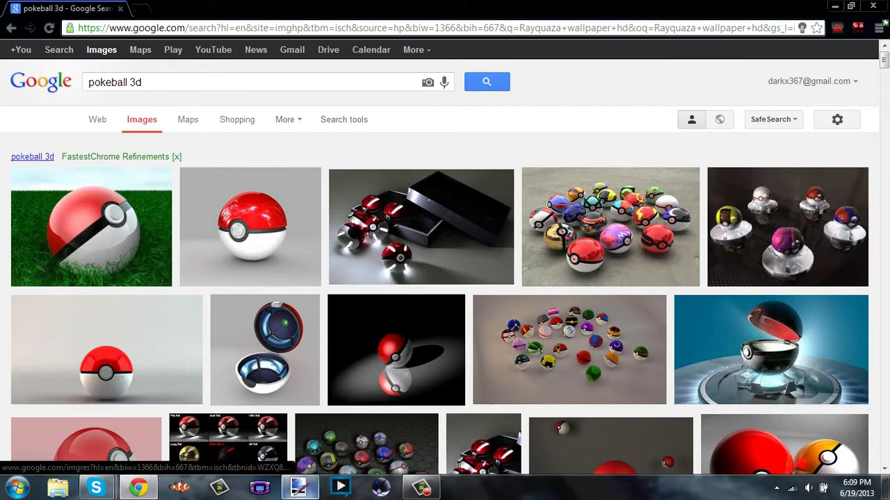
{"action": "left_click", "coordinate": [299, 488]}
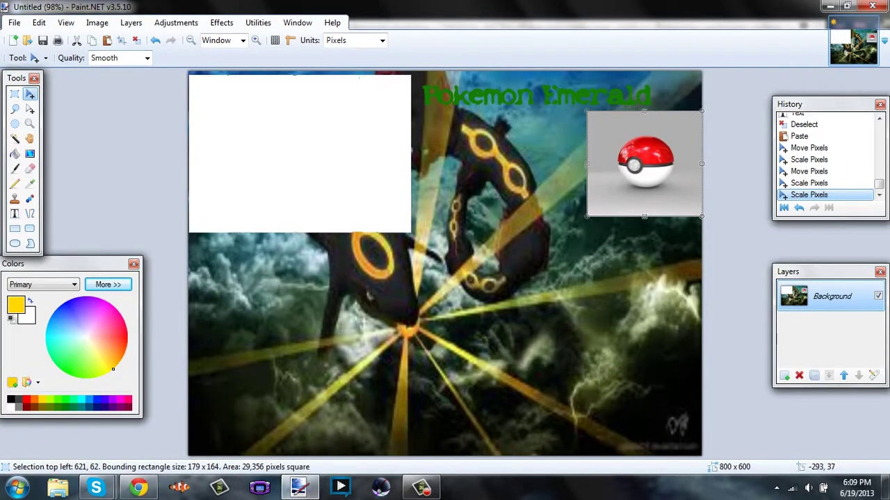
Finish the resized pokeball picture, then paste a second copy and move it directly below the first.
{"action": "key", "text": "s"}
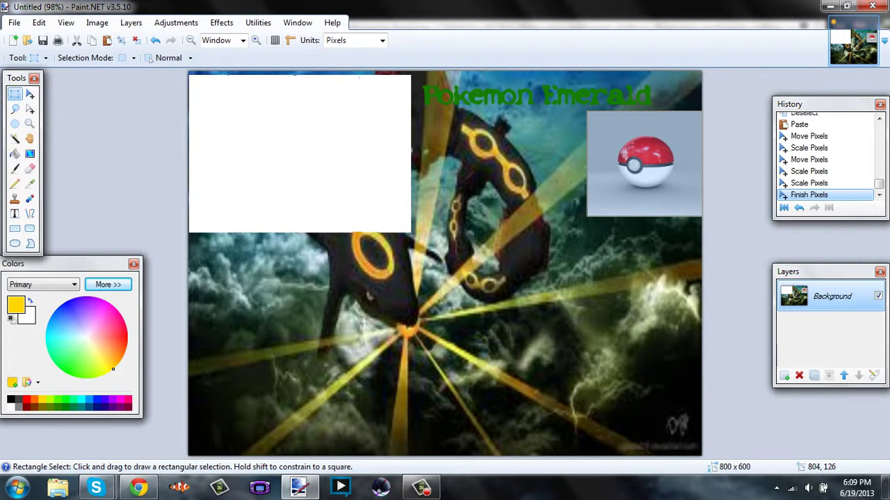
{"action": "key", "text": "ctrl+v"}
{"action": "left_click_drag", "start_coordinate": [678, 151], "coordinate": [684, 262]}
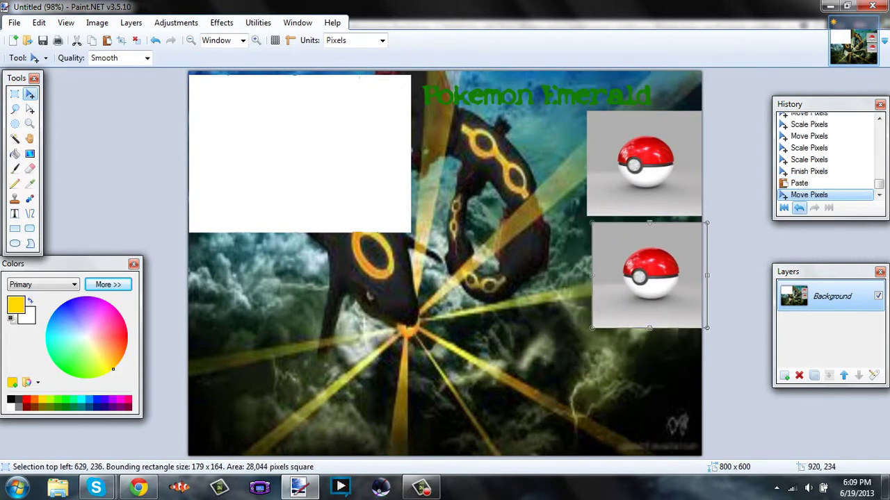
Undo the second pokeball's move and paste, and the last two scalings of the first pokeball picture.
{"action": "left_click", "coordinate": [799, 208]}
{"action": "left_click", "coordinate": [798, 208]}
{"action": "left_click", "coordinate": [799, 208]}
{"action": "left_click", "coordinate": [798, 207]}
{"action": "left_click", "coordinate": [798, 208]}
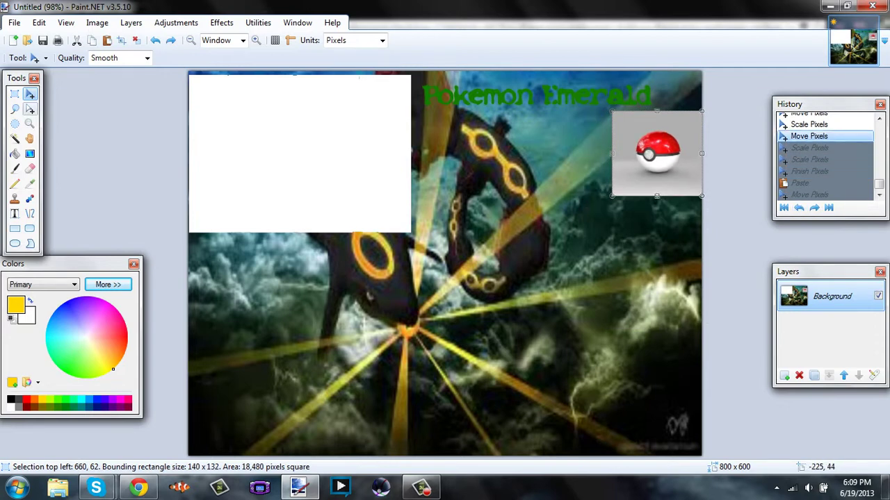
{"action": "left_click", "coordinate": [15, 93]}
{"action": "key", "text": "ctrl+z"}
{"action": "key", "text": "ctrl+v"}
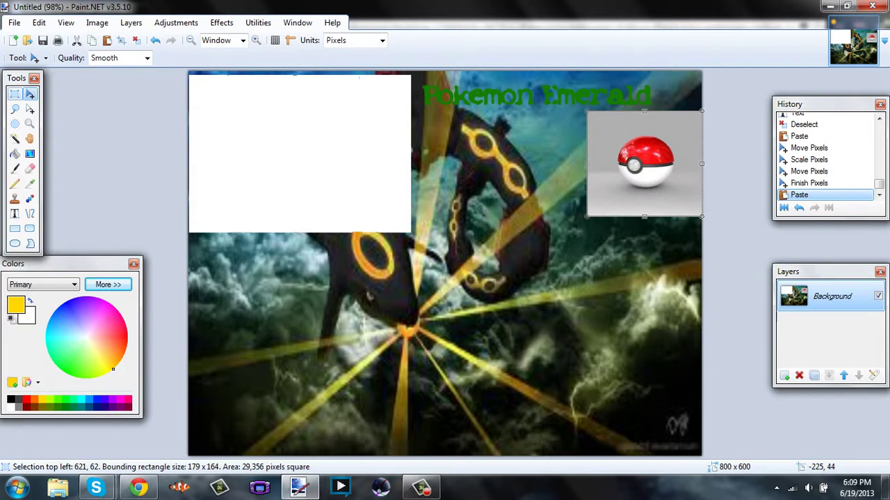
{"action": "left_click", "coordinate": [799, 207]}
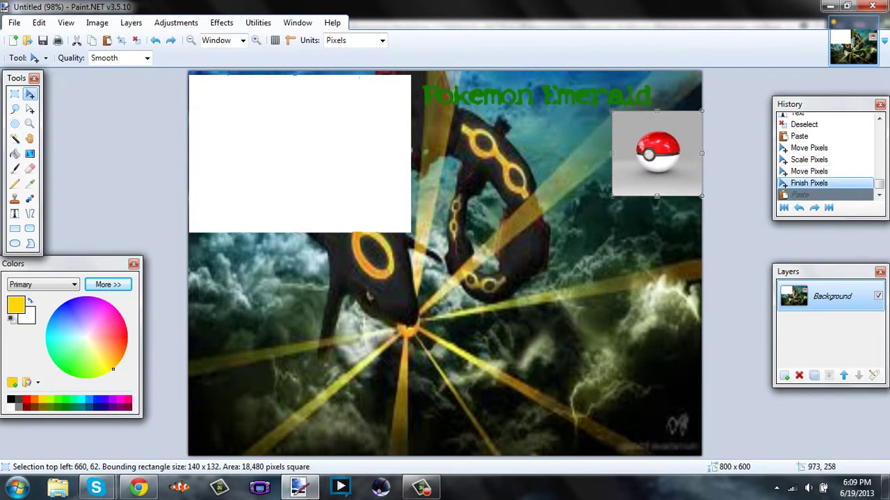
Copy the resized pokeball picture, then paste two more copies and place them in a column below the first one.
{"action": "key", "text": "s"}
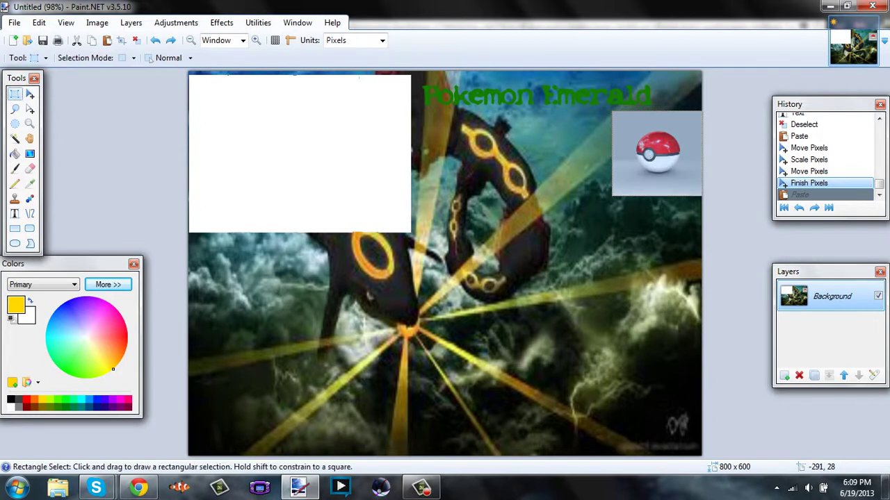
{"action": "key", "text": "ctrl+v"}
{"action": "left_click_drag", "start_coordinate": [661, 167], "coordinate": [659, 274]}
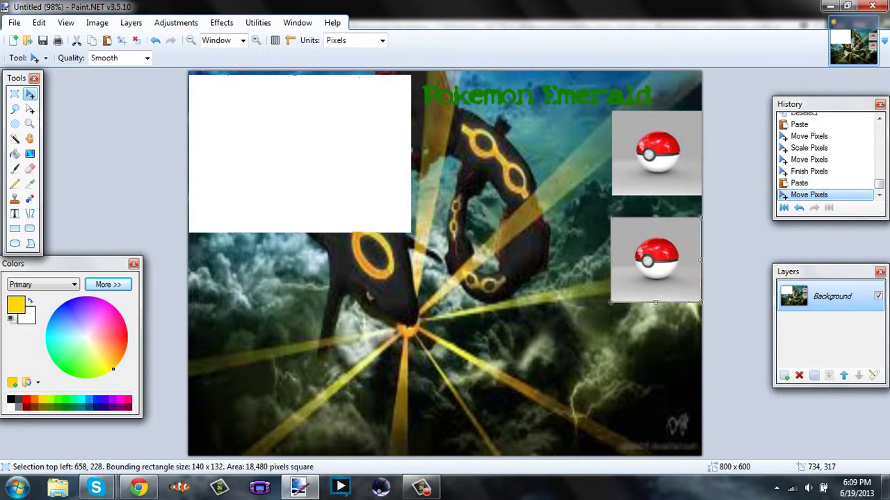
{"action": "key", "text": "ctrl+v"}
{"action": "left_click_drag", "start_coordinate": [658, 114], "coordinate": [652, 337]}
Paste three more pokeball copies, place them in a row along the image's lower edge, and deselect.
{"action": "key", "text": "ctrl+v"}
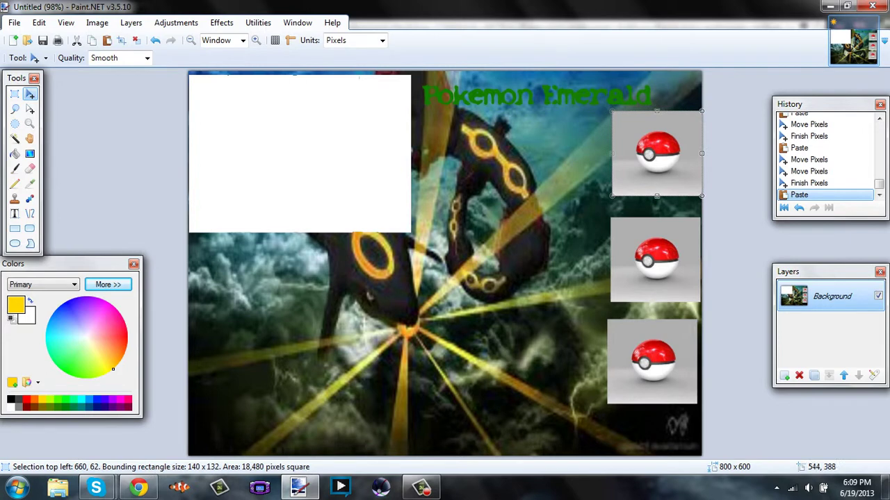
{"action": "left_click_drag", "start_coordinate": [634, 192], "coordinate": [549, 445]}
{"action": "key", "text": "ctrl+v"}
{"action": "left_click_drag", "start_coordinate": [660, 128], "coordinate": [441, 390]}
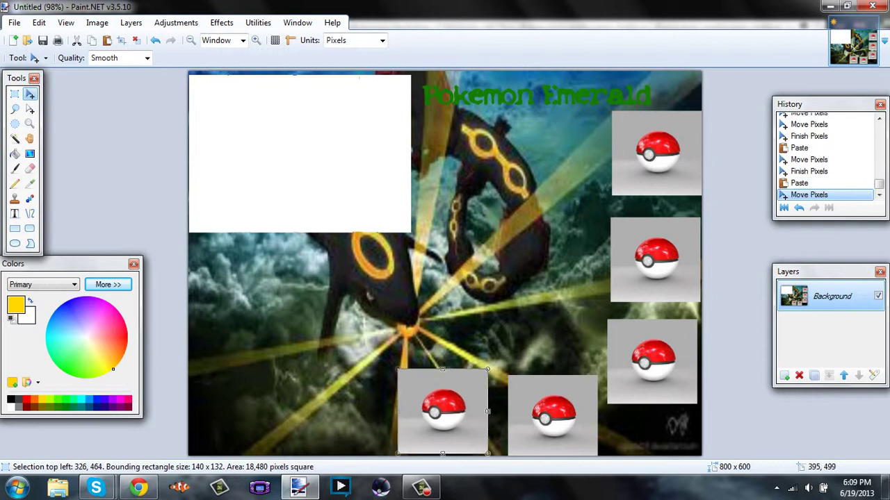
{"action": "key", "text": "ctrl+v"}
{"action": "left_click_drag", "start_coordinate": [663, 125], "coordinate": [345, 382]}
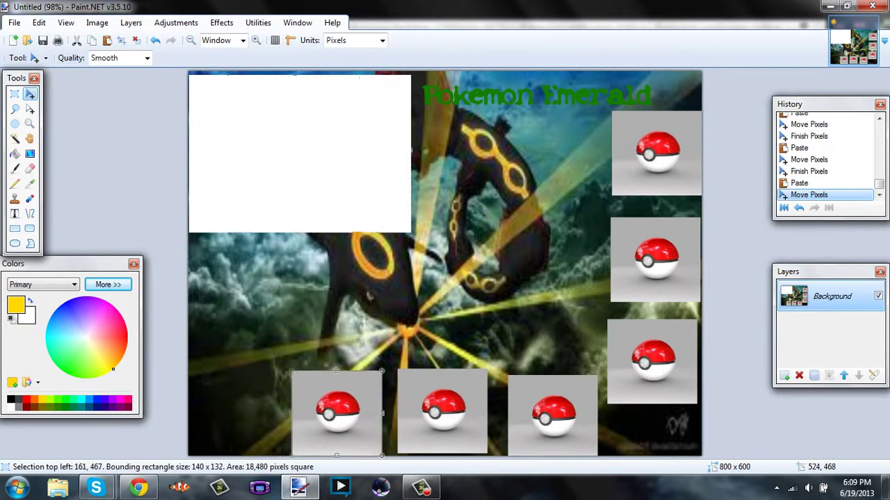
{"action": "left_click", "coordinate": [15, 93]}
{"action": "key", "text": "ctrl+d"}
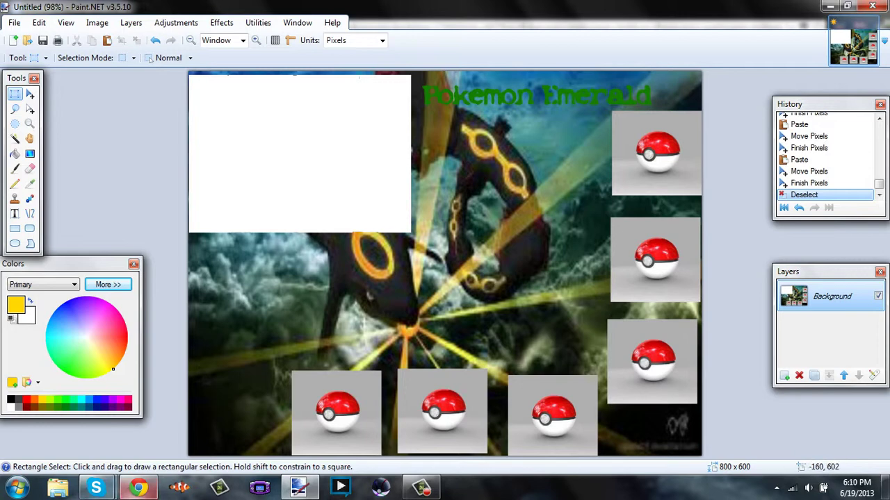
{"action": "left_click", "coordinate": [139, 488]}
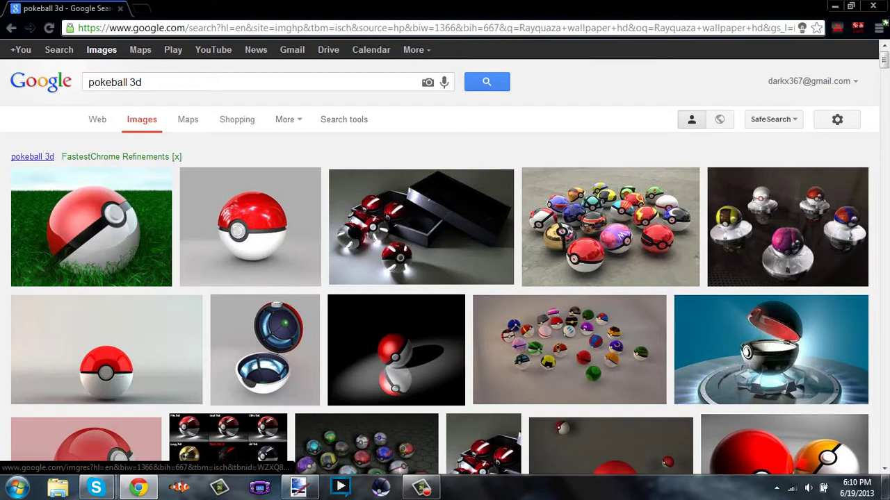
{"action": "left_click", "coordinate": [421, 488]}
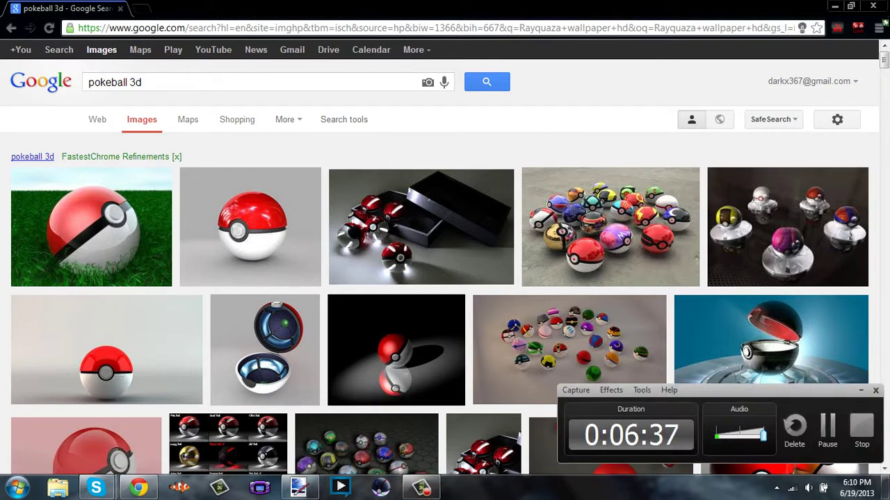
{"action": "left_click", "coordinate": [421, 488]}
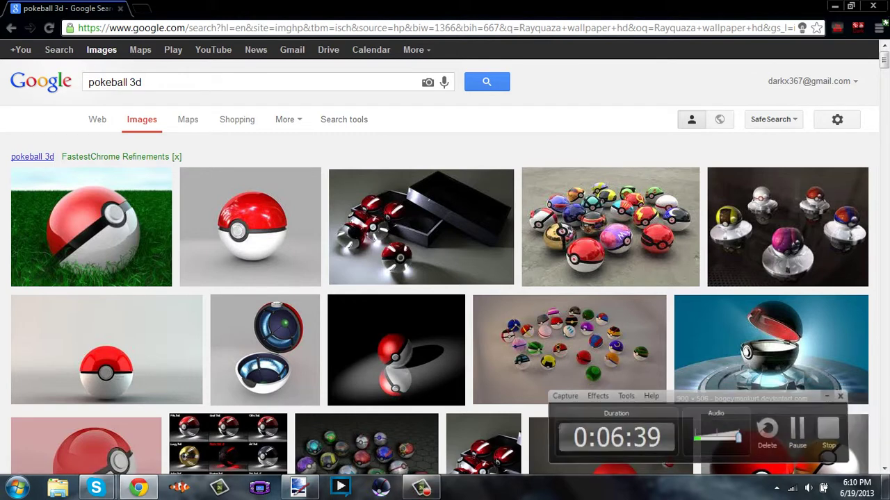
{"action": "left_click", "coordinate": [301, 488]}
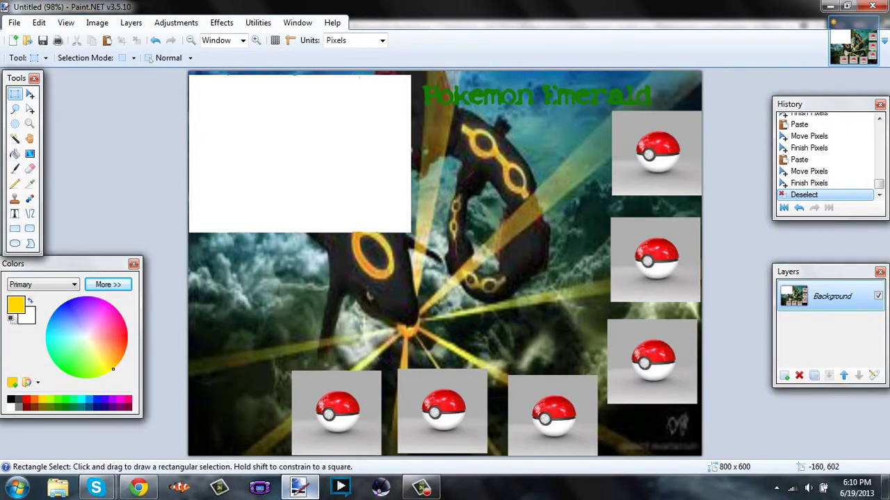
Set the primary colour to dark grey and select a rectangle about 506 x 113 pixels directly below the white box.
{"action": "left_click", "coordinate": [19, 401]}
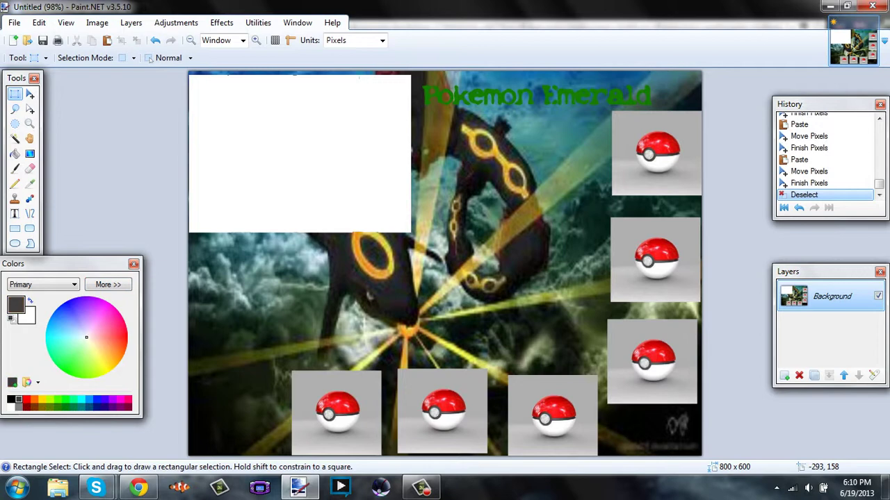
{"action": "left_click_drag", "start_coordinate": [189, 247], "coordinate": [412, 307]}
{"action": "left_click", "coordinate": [799, 207]}
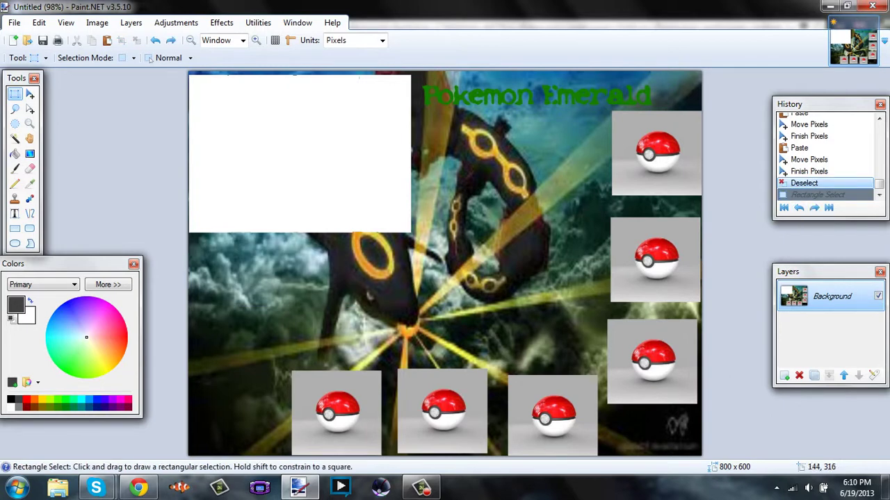
{"action": "left_click_drag", "start_coordinate": [191, 234], "coordinate": [423, 307]}
{"action": "left_click_drag", "start_coordinate": [453, 312], "coordinate": [514, 307]}
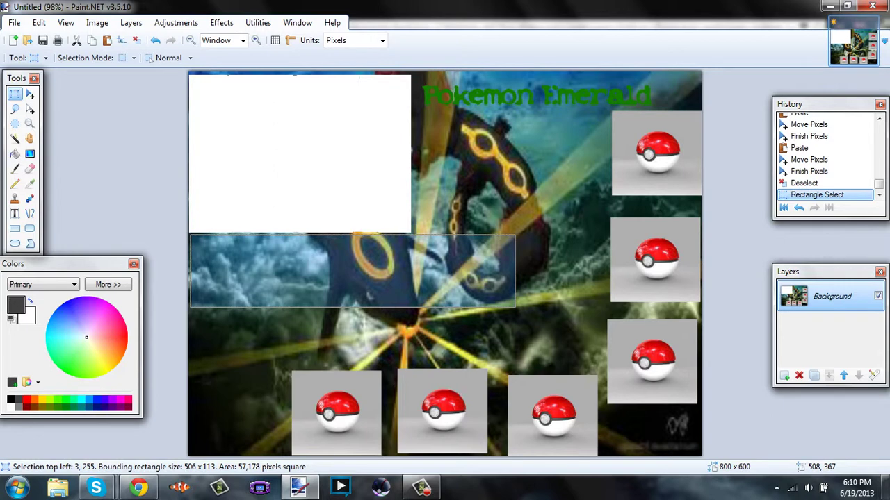
Activate the Text tool, place the text cursor below the white box, and set the primary colour to turquoise 00FFD0 with alpha 221.
{"action": "left_click", "coordinate": [15, 213]}
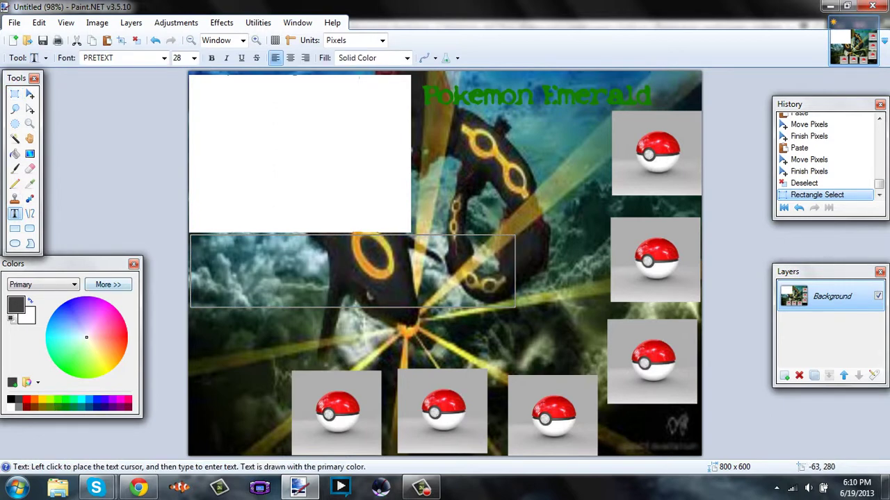
{"action": "left_click", "coordinate": [108, 285]}
{"action": "left_click_drag", "start_coordinate": [111, 354], "coordinate": [109, 373]}
{"action": "left_click_drag", "start_coordinate": [162, 325], "coordinate": [184, 326]}
{"action": "left_click", "coordinate": [263, 317]}
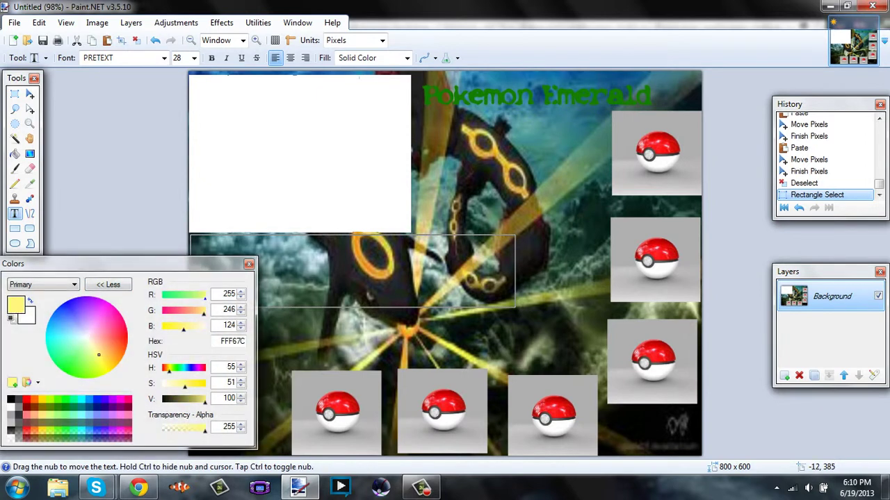
{"action": "left_click_drag", "start_coordinate": [205, 295], "coordinate": [162, 295]}
{"action": "left_click_drag", "start_coordinate": [205, 428], "coordinate": [207, 399]}
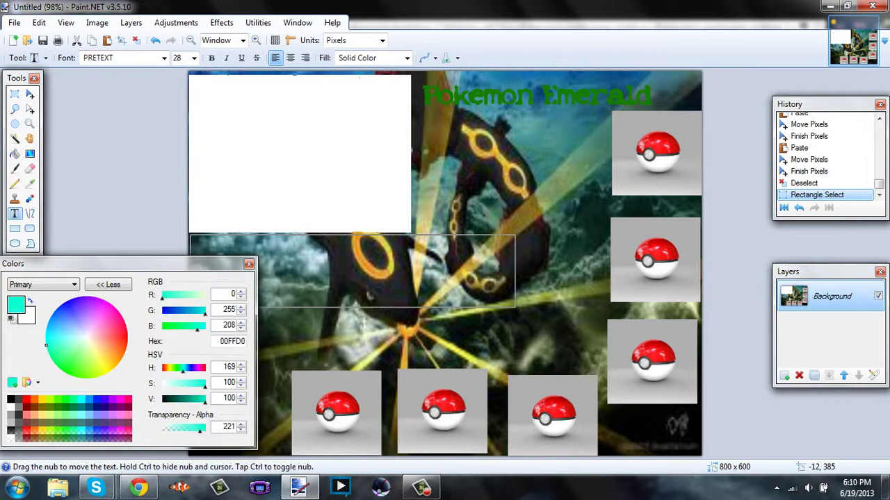